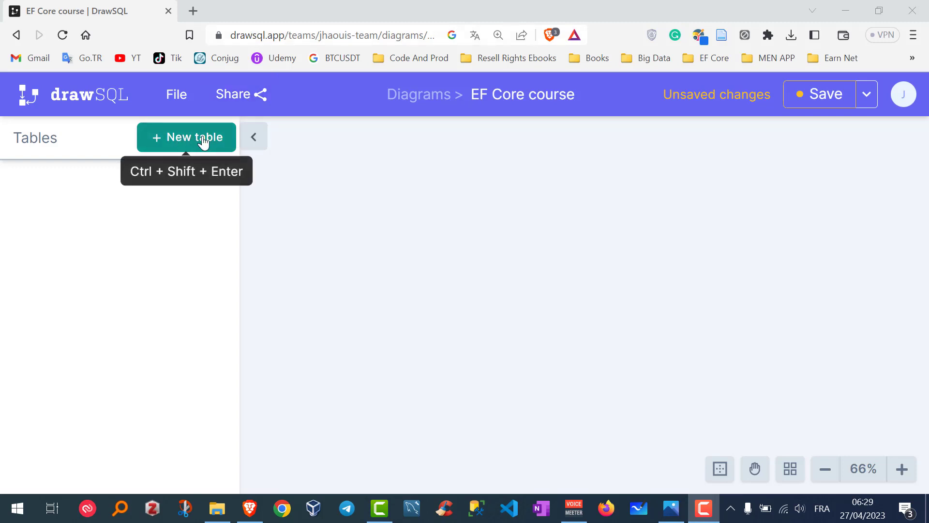
# - Add a new table named Student and position it on the canvas
pyautogui.click(184, 141)
pyautogui.click(191, 177)
pyautogui.doubleClick(164, 173)
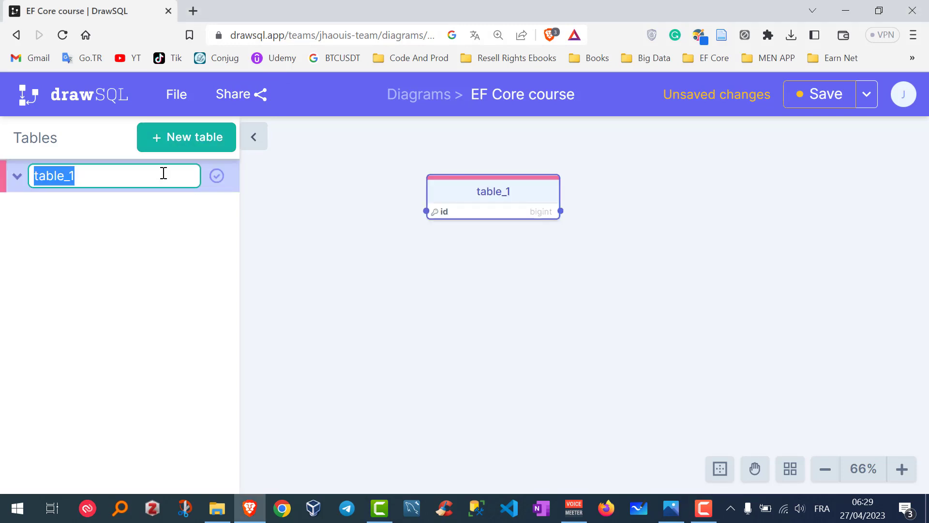
pyautogui.write('Student')
pyautogui.press('Return')
pyautogui.moveTo(531, 194); pyautogui.dragTo(550, 197)
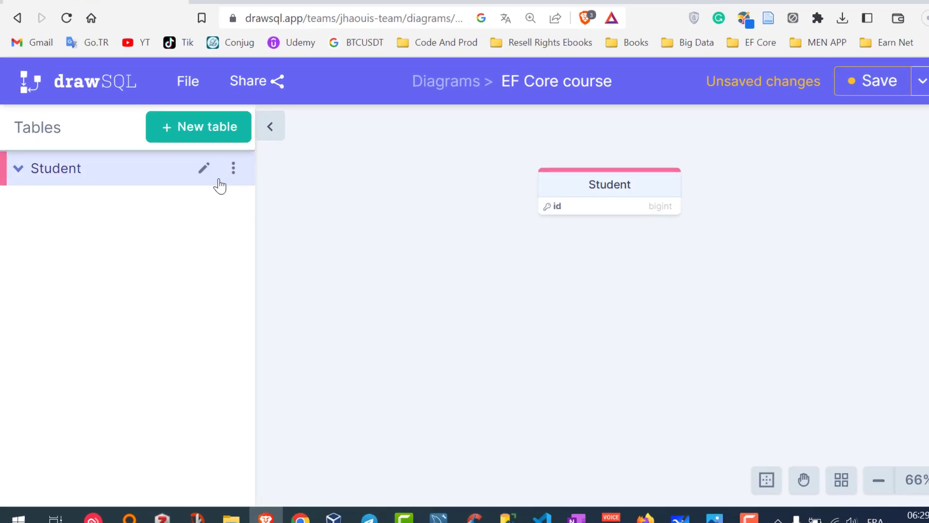
# - Rename Student's id column to StudentId with type int
pyautogui.click(167, 143)
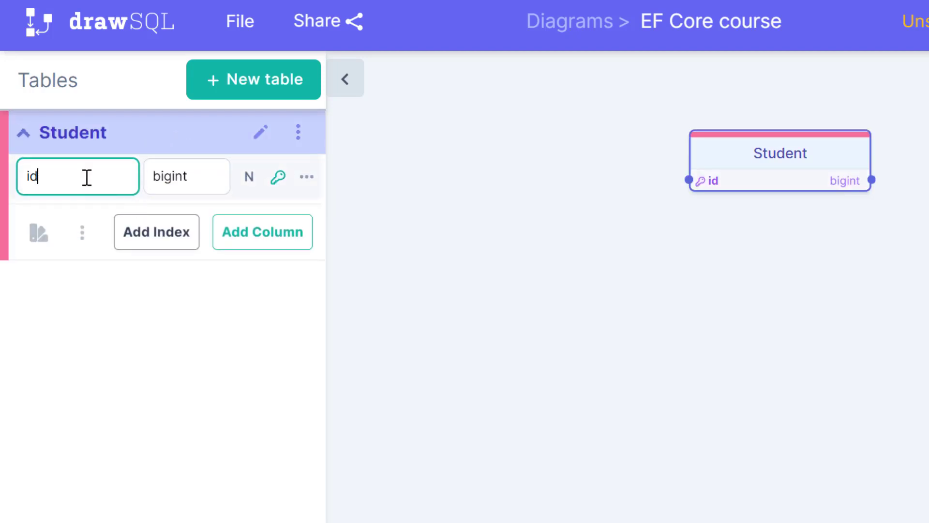
pyautogui.doubleClick(87, 177)
pyautogui.write('StudentId')
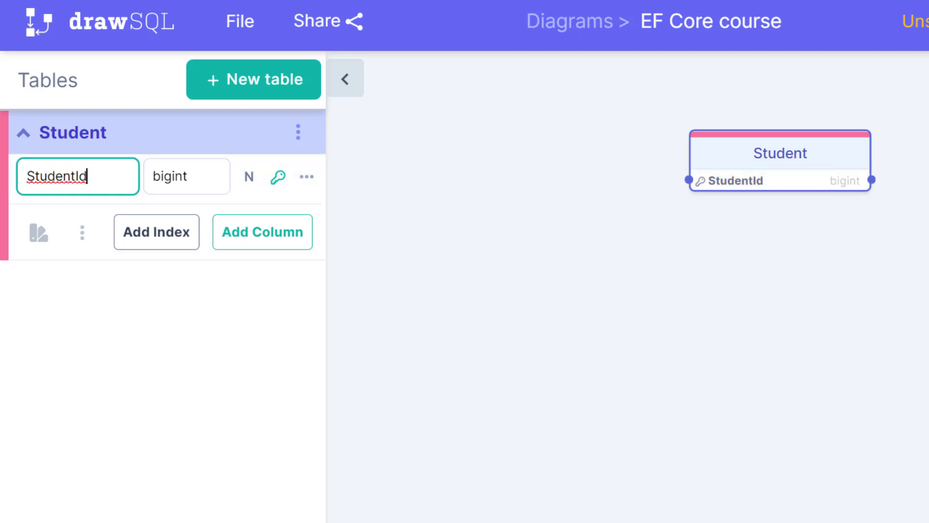
pyautogui.doubleClick(199, 177)
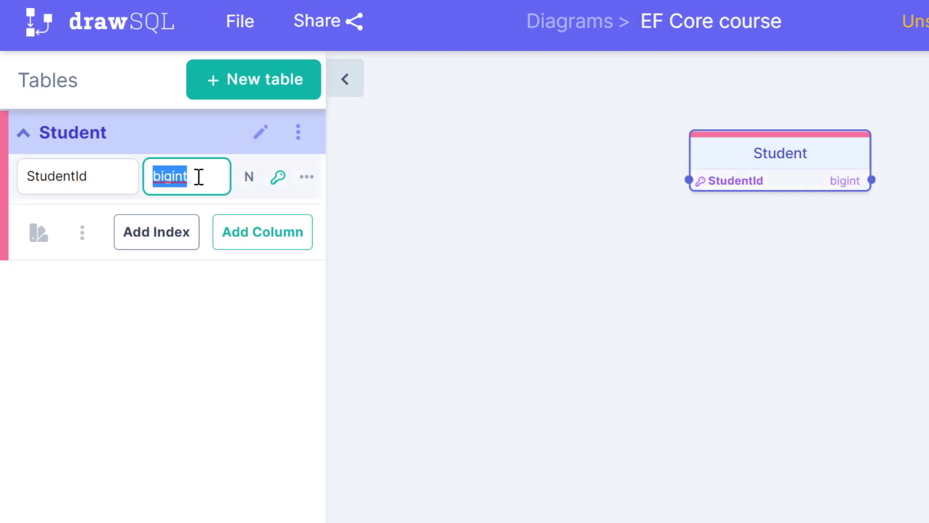
pyautogui.write('int')
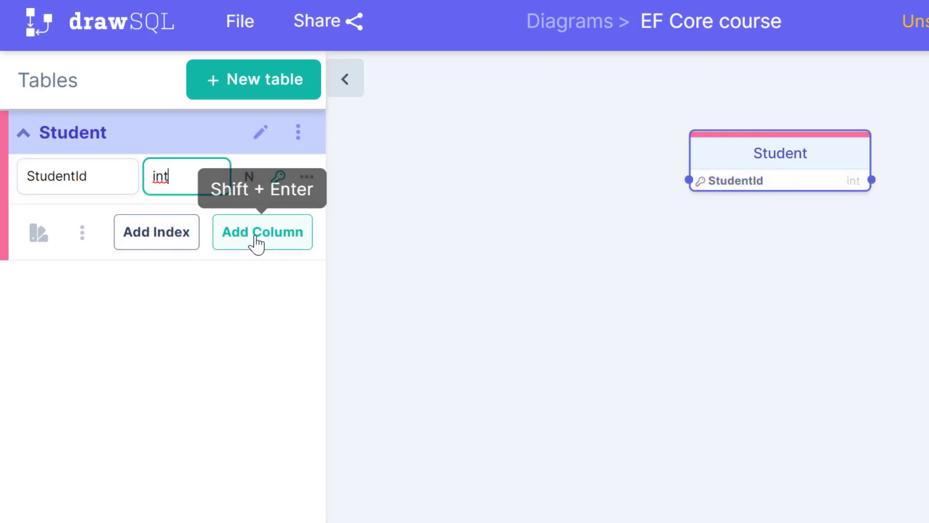
# - Add a Name column of type varchar to Student
pyautogui.click(257, 242)
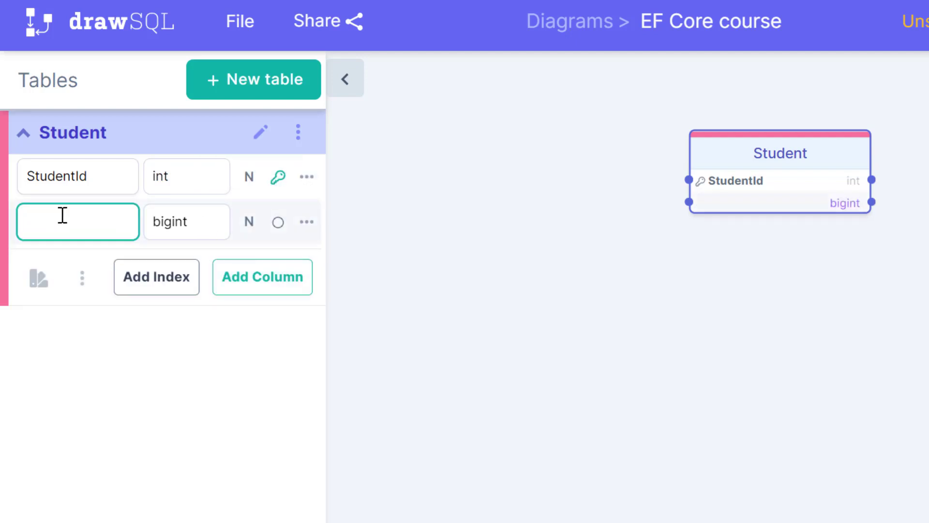
pyautogui.write('Nm')
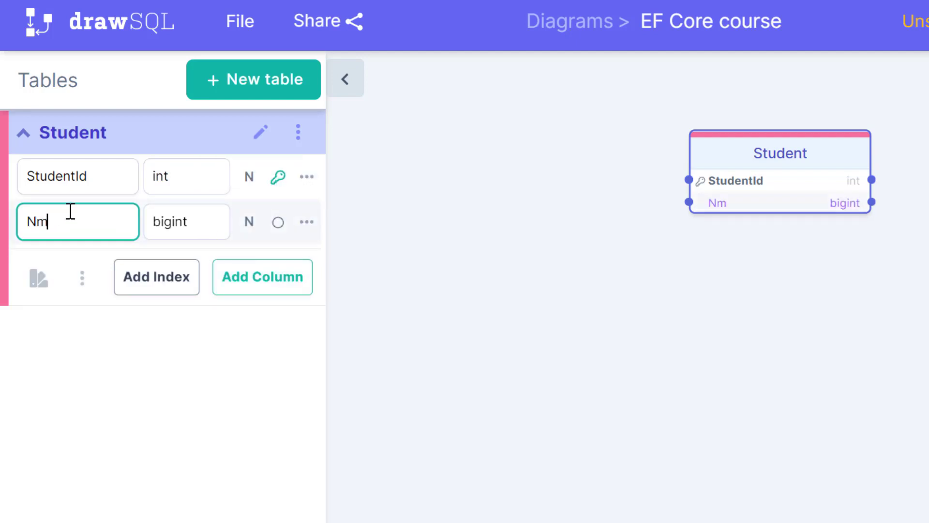
pyautogui.press('BackSpace')
pyautogui.write('ame')
pyautogui.click(207, 226)
pyautogui.write('va')
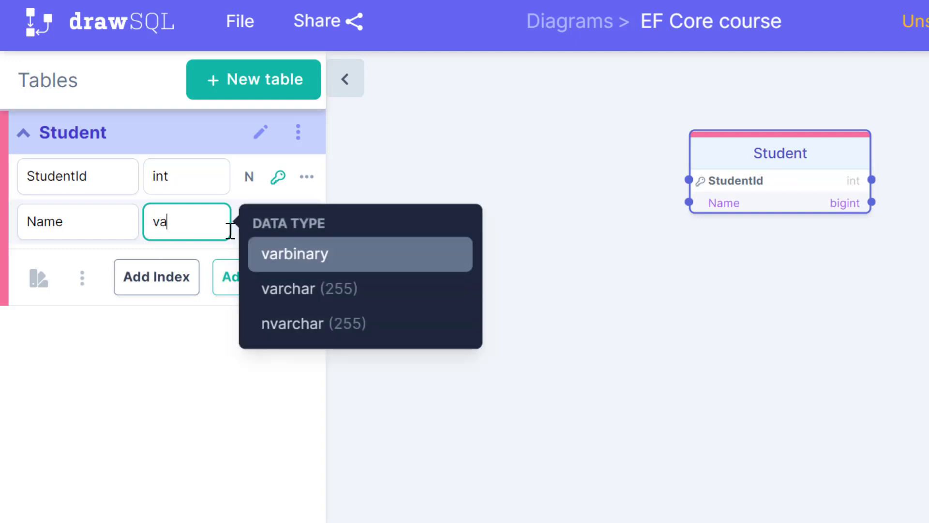
pyautogui.write('r')
pyautogui.click(335, 290)
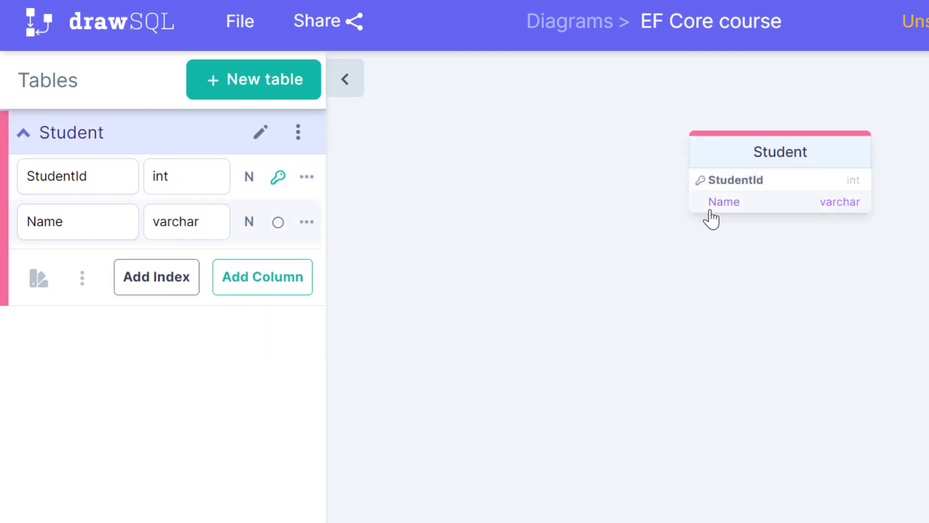
# - Add a BirthDay column of type date, then shift the Student table left and up
pyautogui.click(298, 288)
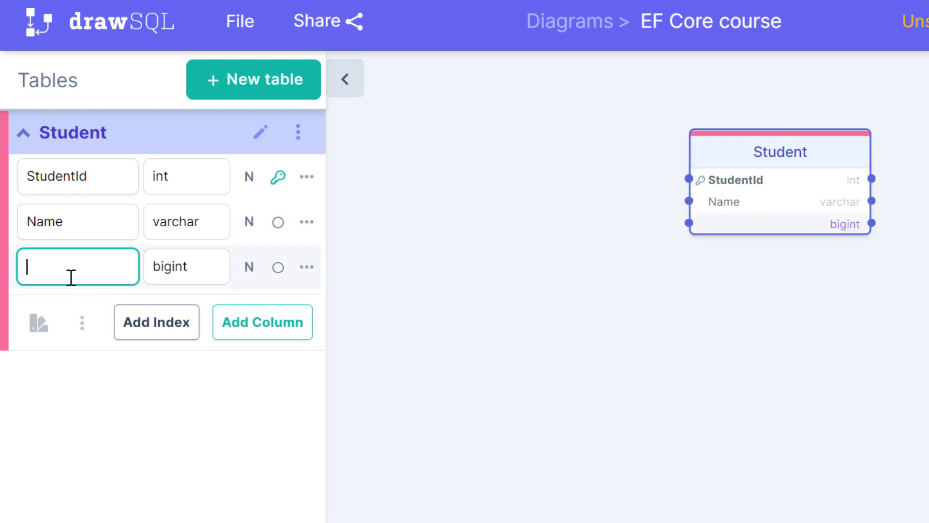
pyautogui.write('BirthDay')
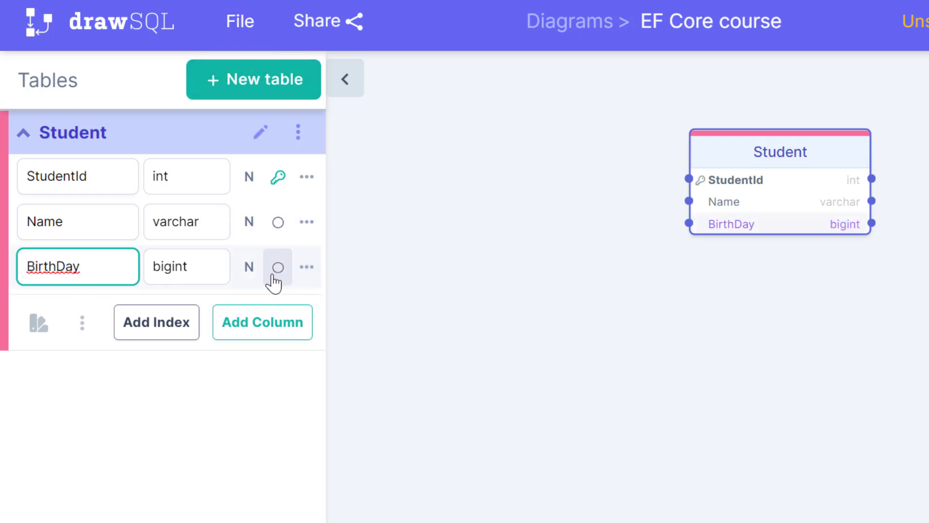
pyautogui.click(201, 272)
pyautogui.write('dat')
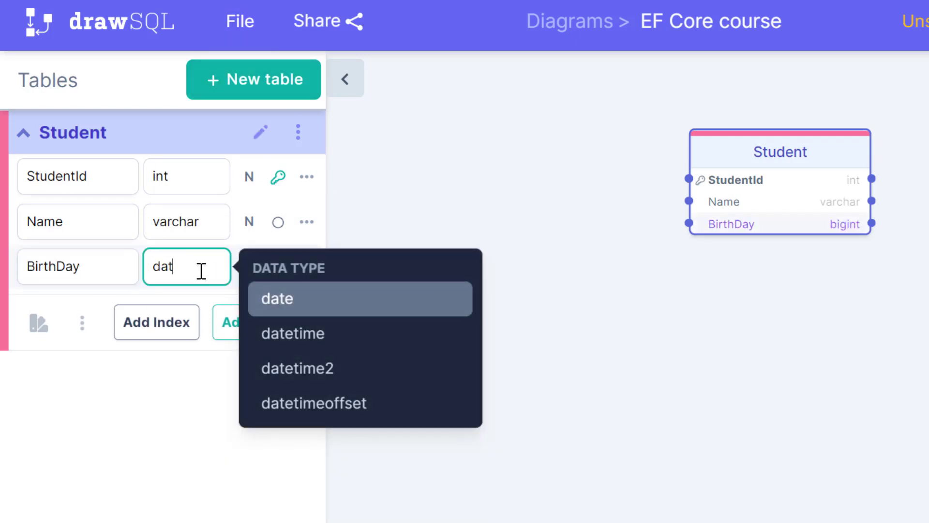
pyautogui.write('e')
pyautogui.press('Return')
pyautogui.moveTo(846, 213); pyautogui.dragTo(588, 237)
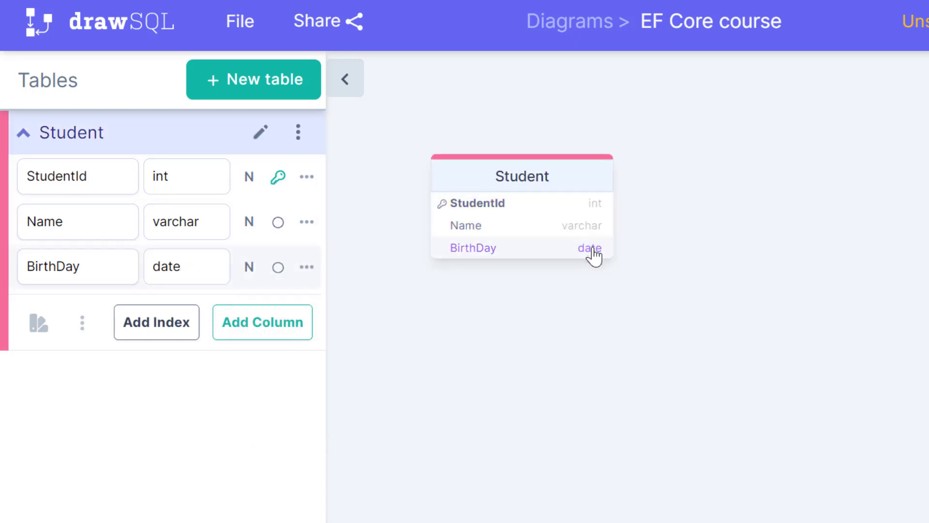
pyautogui.moveTo(555, 177); pyautogui.dragTo(552, 159)
# - Add a second table at the far right and name it Course
pyautogui.click(261, 79)
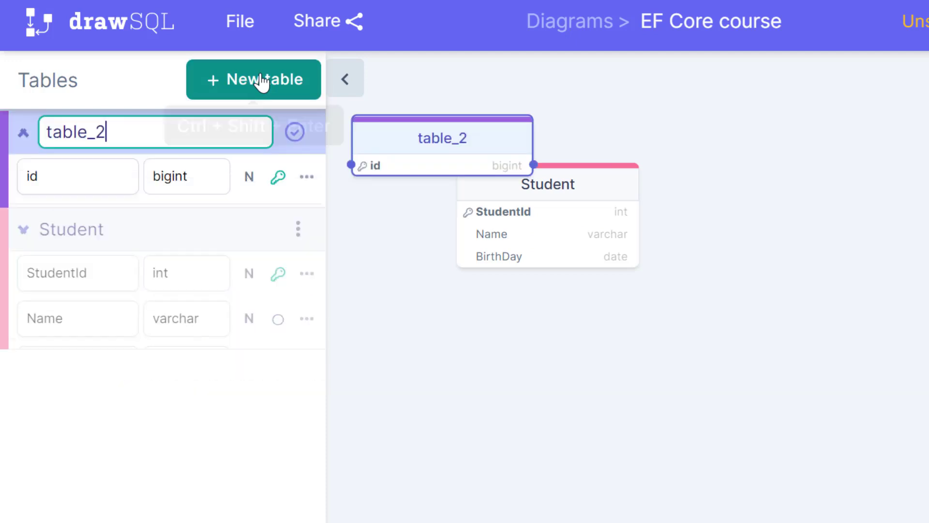
pyautogui.moveTo(422, 132)
pyautogui.mouseDown()
pyautogui.moveTo(836, 197)
pyautogui.moveTo(876, 180)
pyautogui.mouseUp()
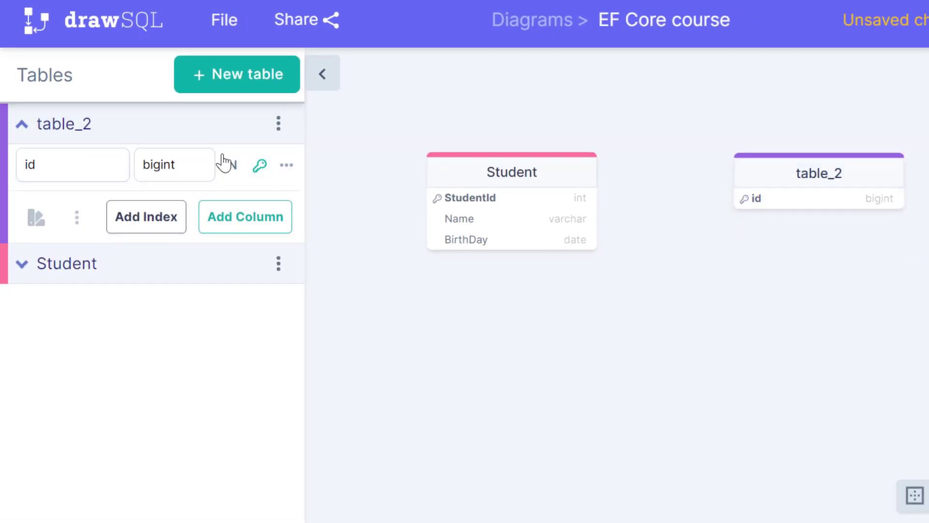
pyautogui.moveTo(124, 124)
pyautogui.click(243, 124)
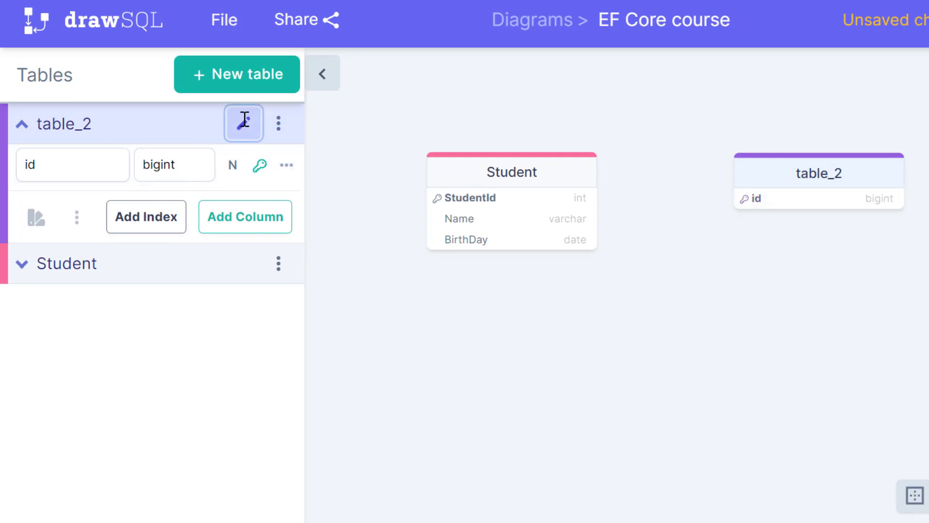
pyautogui.write('Course')
pyautogui.press('Tab')
# - Make Course's key column CourseId with type int
pyautogui.write('Cours')
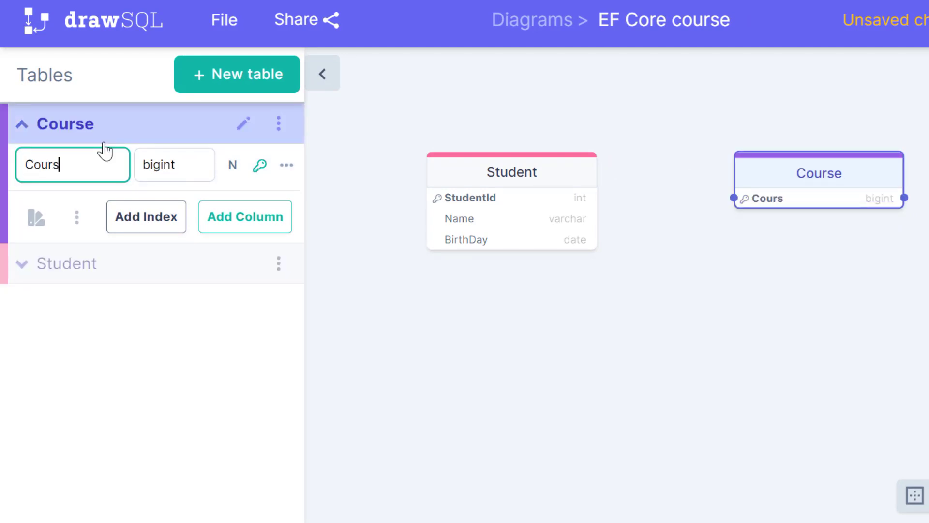
pyautogui.write('eId')
pyautogui.click(206, 162)
pyautogui.write('nt')
pyautogui.press('Return')
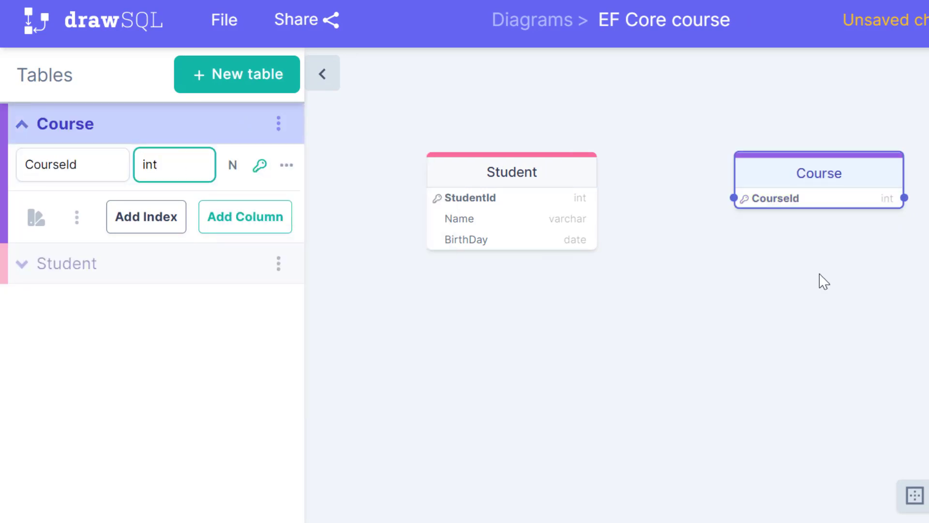
# - Add a Title column of type varchar to Course
pyautogui.click(265, 226)
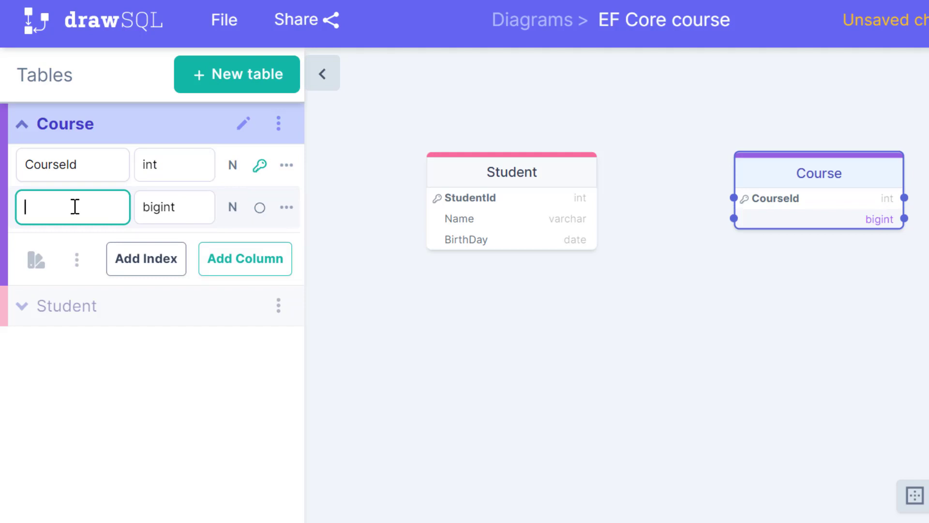
pyautogui.write('Tirl')
pyautogui.press('BackSpace')
pyautogui.press('BackSpace')
pyautogui.write('tle')
pyautogui.press('Tab')
pyautogui.write('var')
pyautogui.click(297, 270)
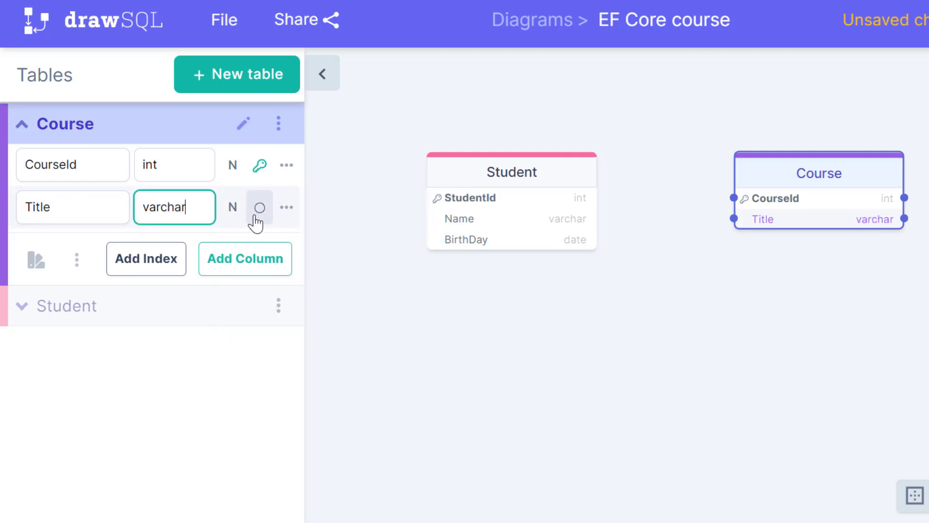
# - Add an HVolume column of type float to Course
pyautogui.click(252, 270)
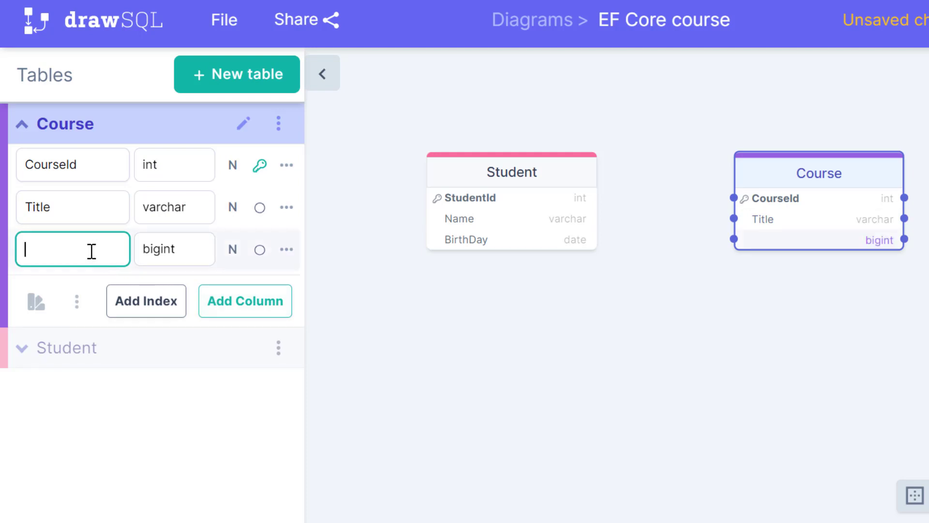
pyautogui.write('H')
pyautogui.write('Volume')
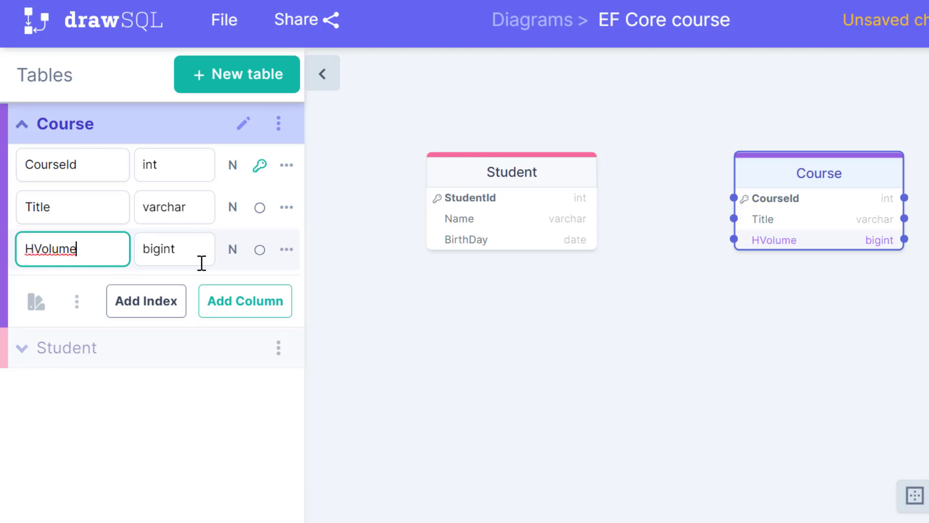
pyautogui.click(192, 258)
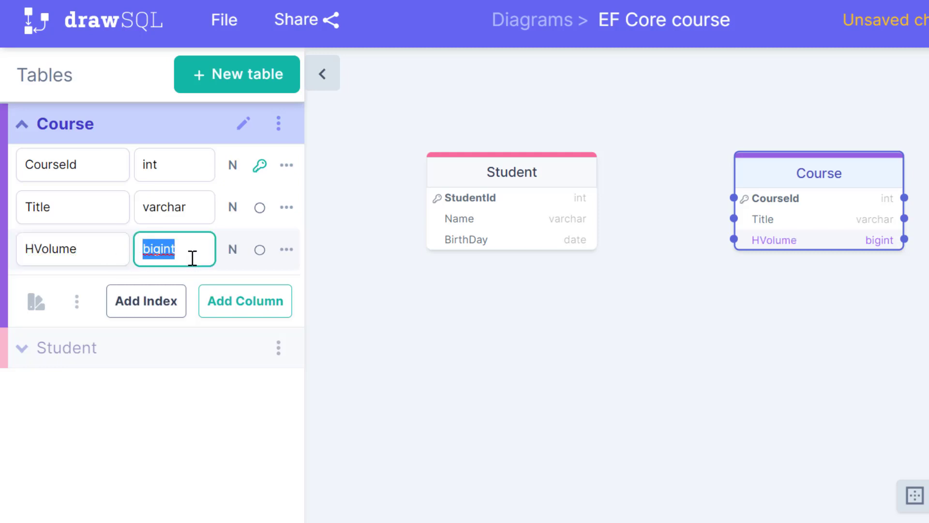
pyautogui.write('flo')
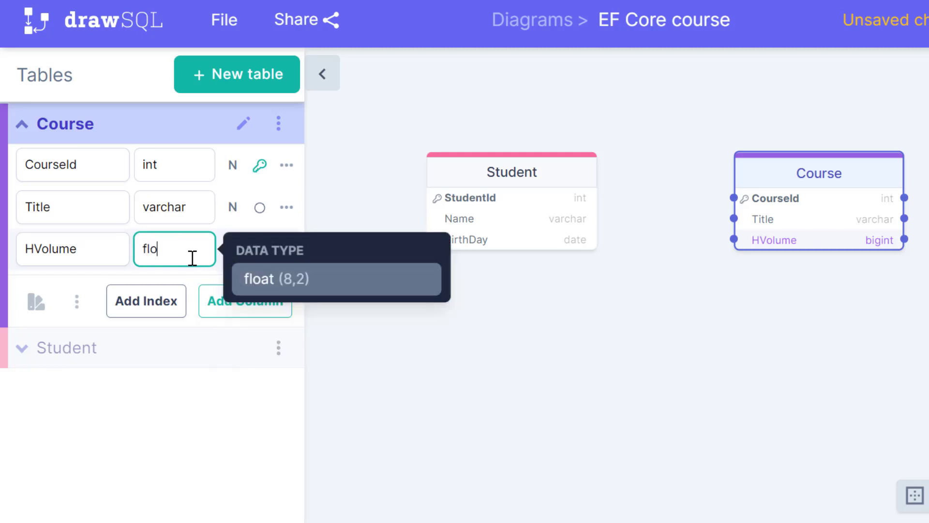
pyautogui.press('Return')
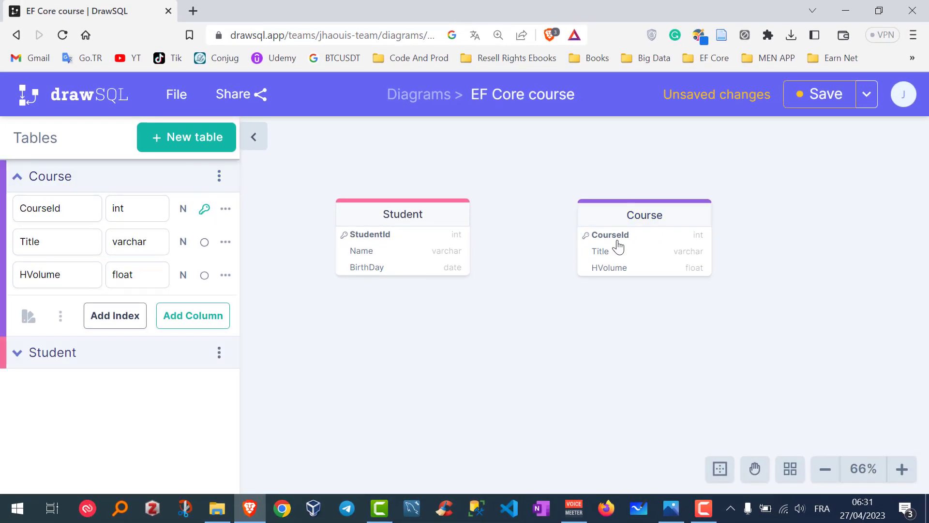
# - Shift Course further right and adjust Student's height to widen the gap between them
pyautogui.moveTo(616, 245); pyautogui.dragTo(662, 245)
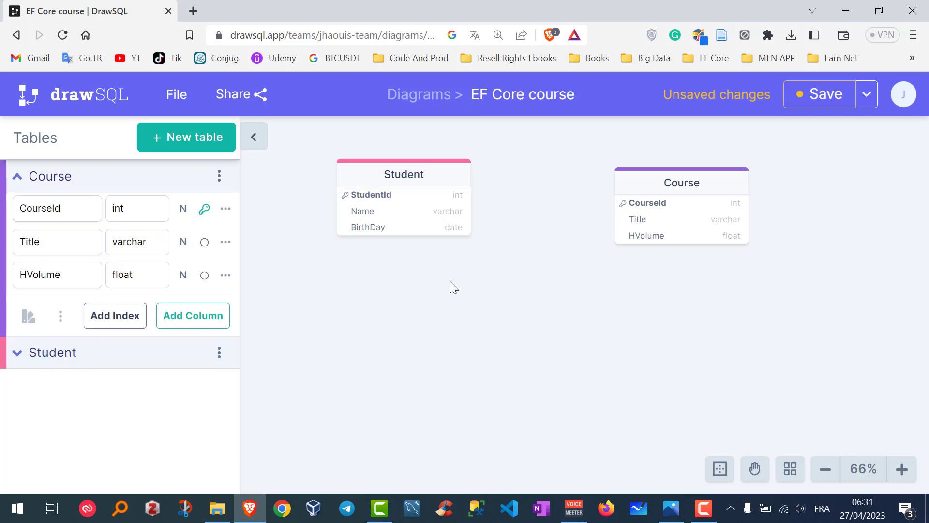
pyautogui.moveTo(687, 184); pyautogui.dragTo(719, 181)
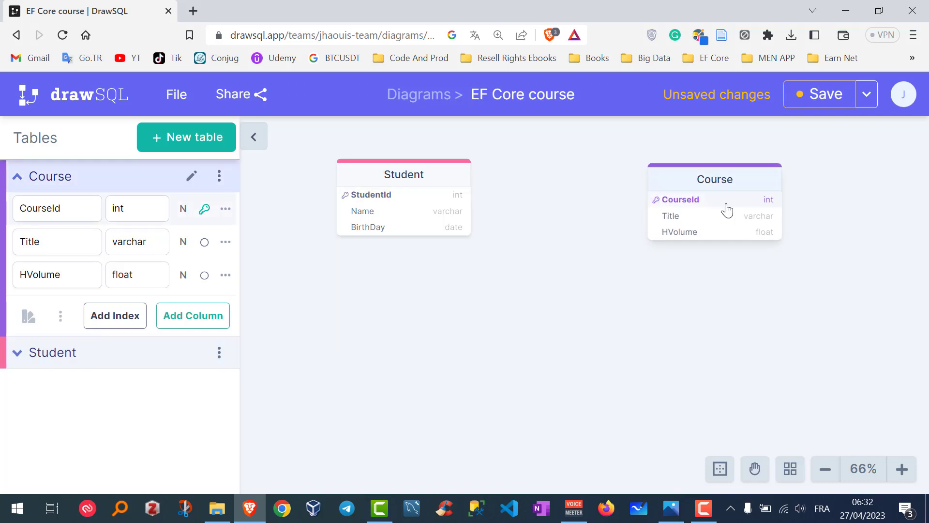
pyautogui.moveTo(468, 215); pyautogui.dragTo(463, 253)
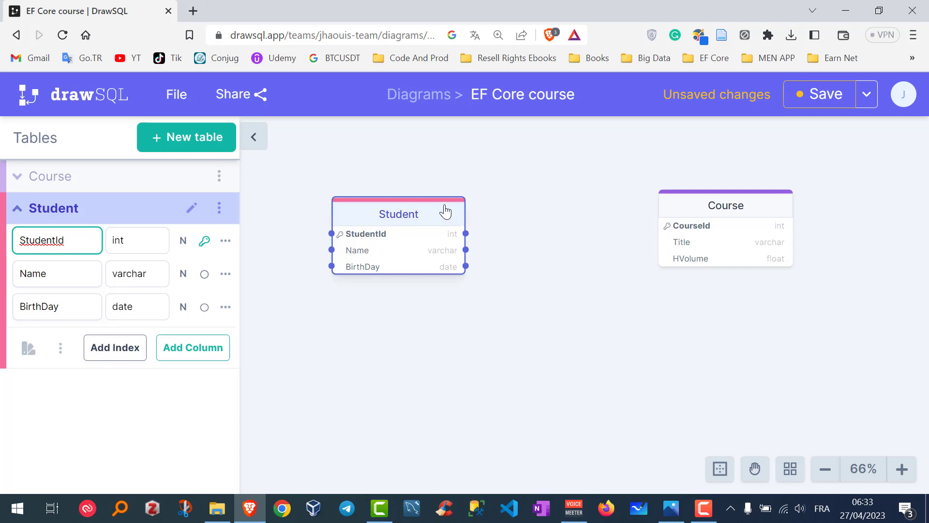
pyautogui.moveTo(445, 211); pyautogui.dragTo(444, 201)
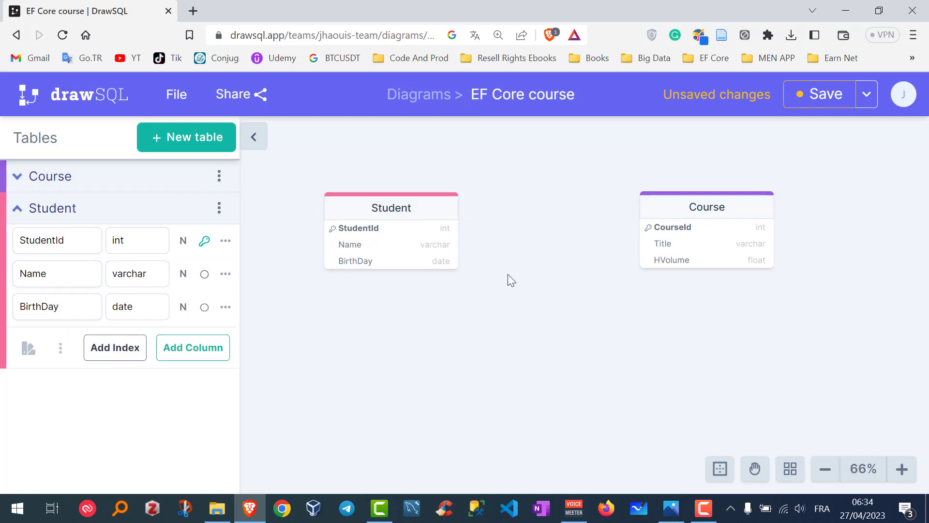
# - Create a third table below the others, renaming it Enrollment
pyautogui.click(185, 141)
pyautogui.click(614, 304)
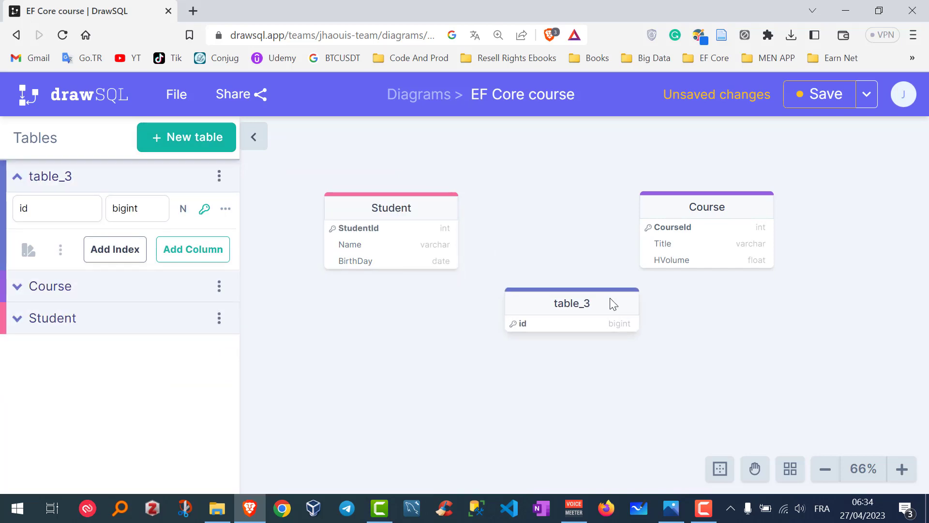
pyautogui.moveTo(109, 176)
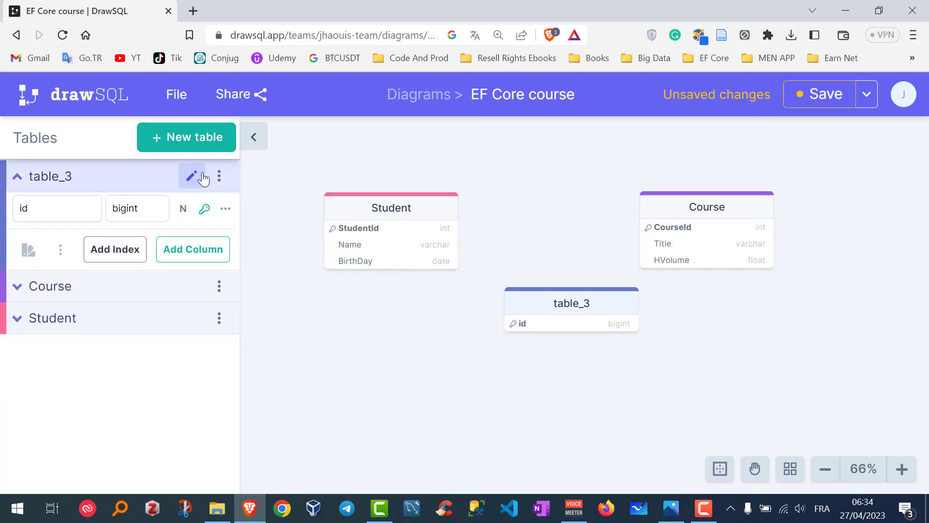
pyautogui.click(203, 177)
pyautogui.doubleClick(90, 175)
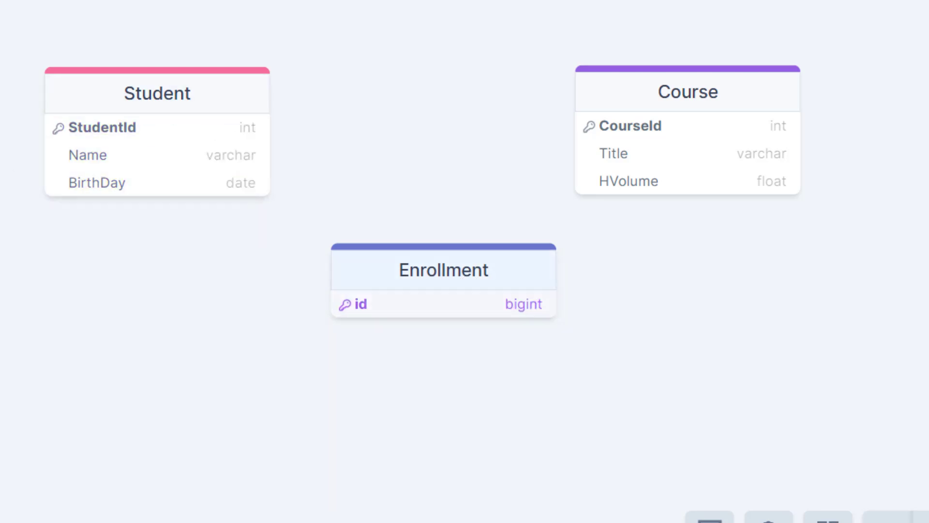
pyautogui.click(436, 304)
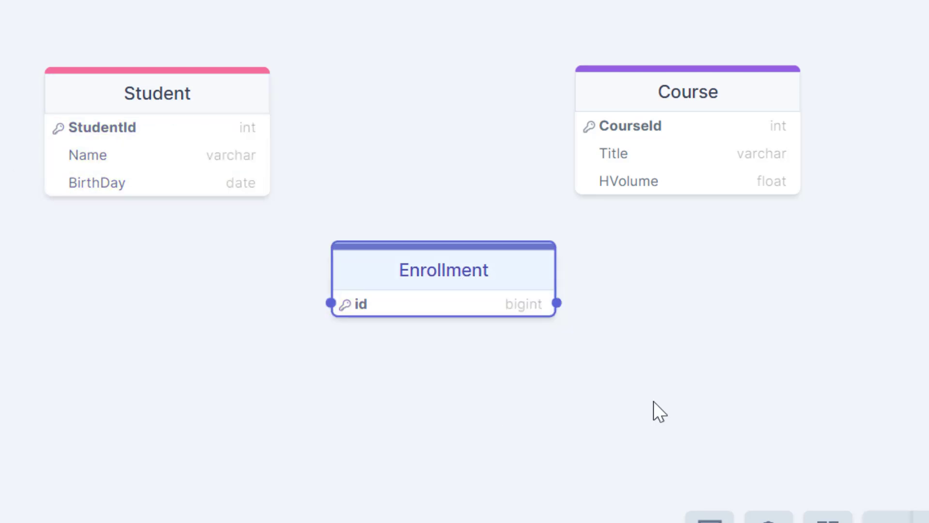
pyautogui.click(707, 269)
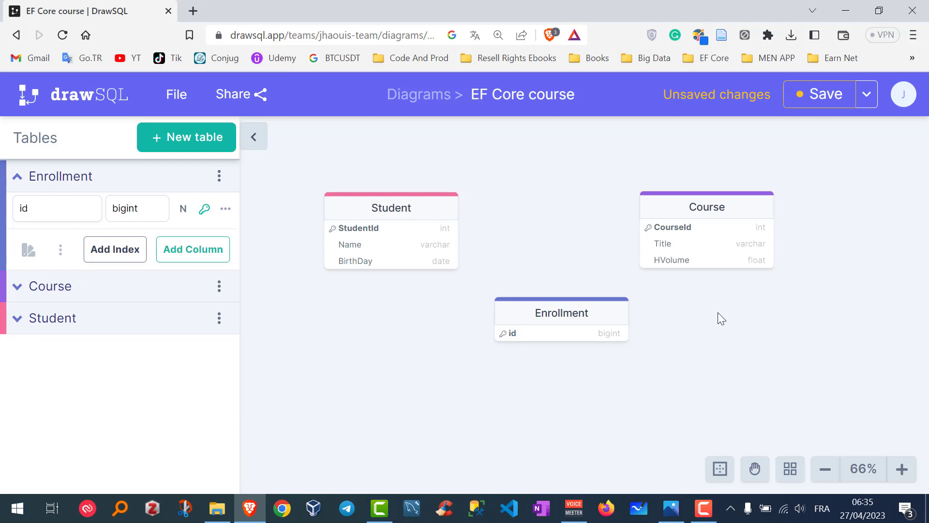
pyautogui.moveTo(576, 314); pyautogui.dragTo(574, 321)
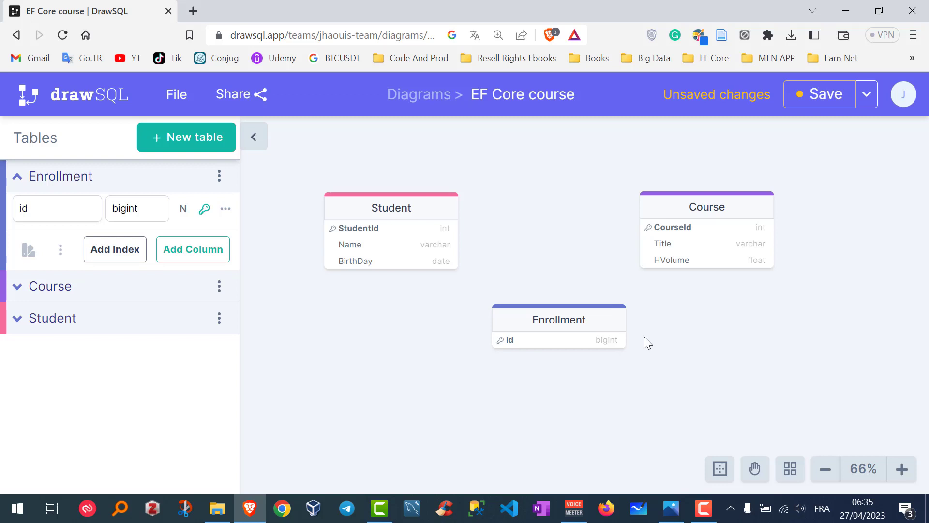
# - Rename Enrollment's id column to StudentId with type int
pyautogui.doubleClick(72, 207)
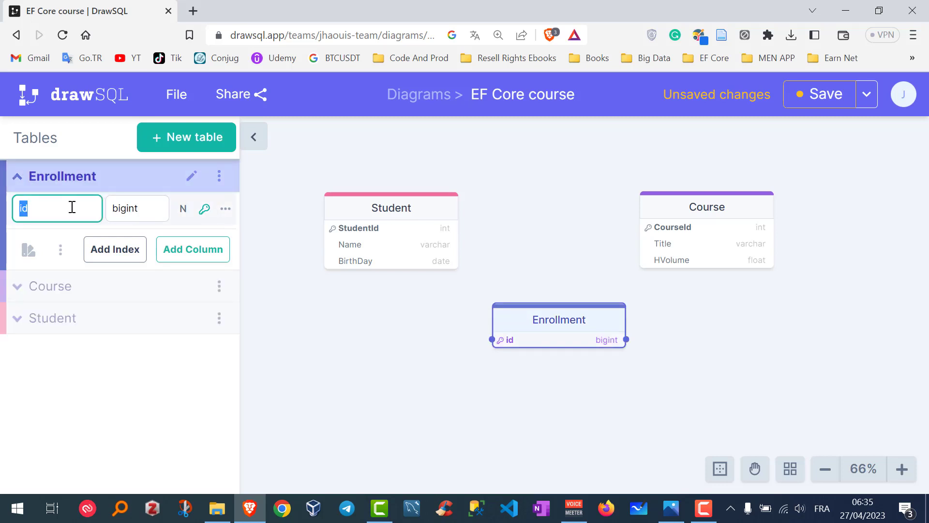
pyautogui.press('BackSpace')
pyautogui.write('udentId')
pyautogui.press('Tab')
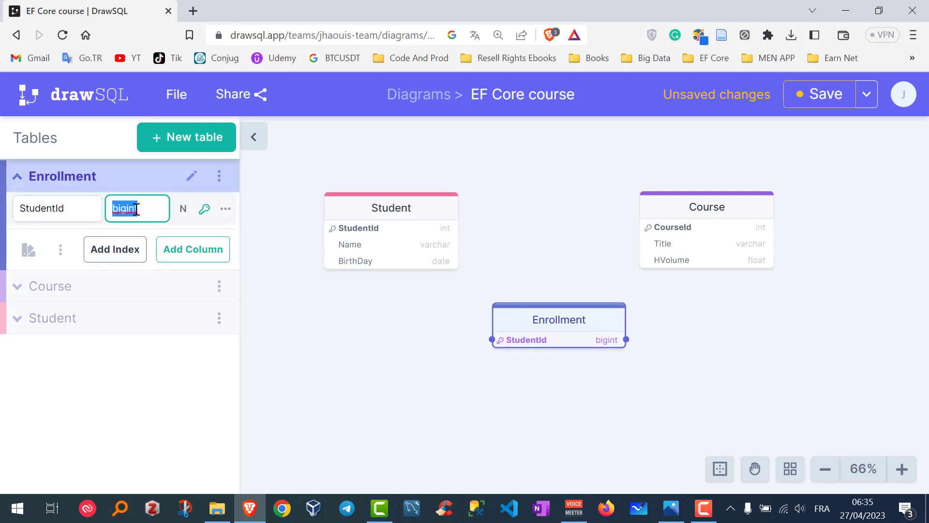
pyautogui.write('int')
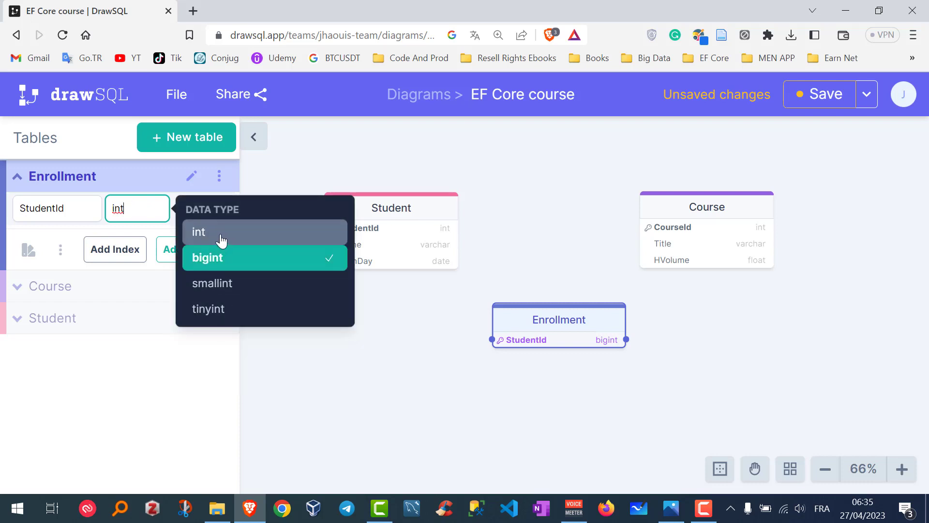
pyautogui.click(221, 233)
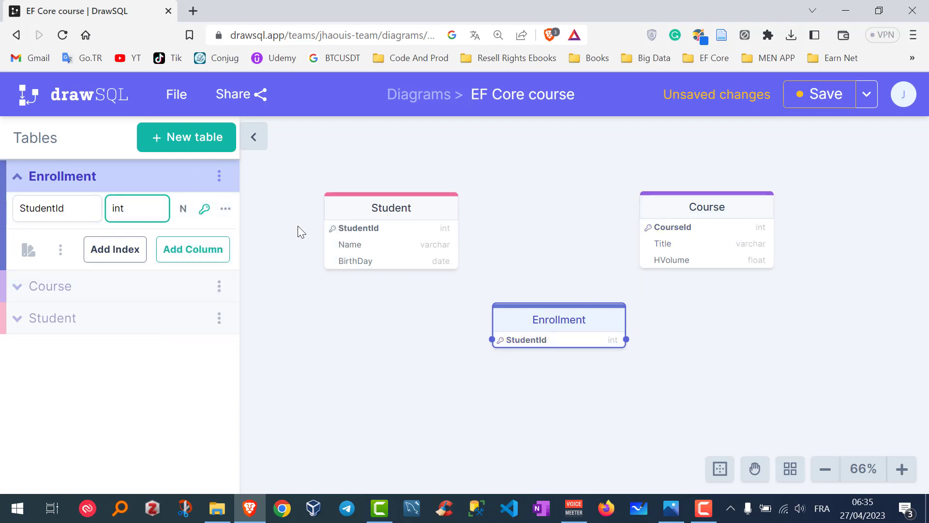
# - Add a CourseId column of type int to Enrollment
pyautogui.click(193, 252)
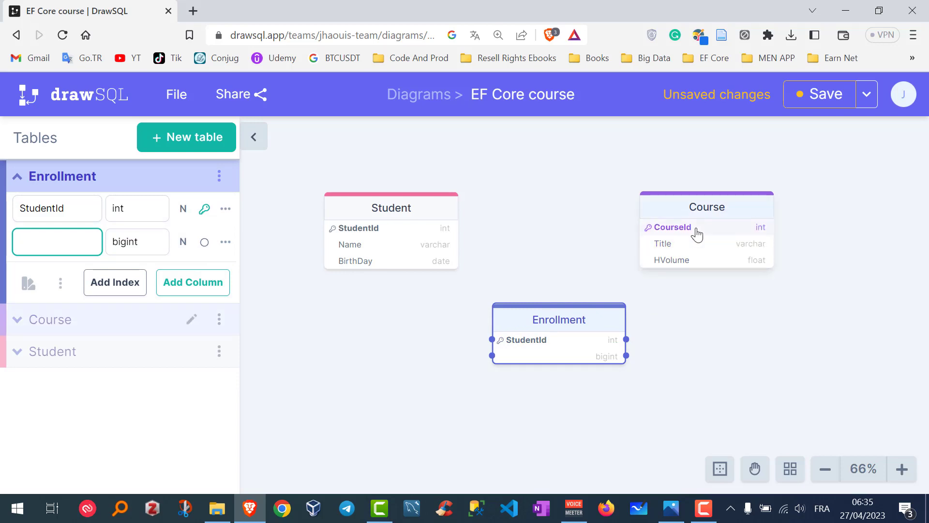
pyautogui.write('CourseId')
pyautogui.press('Tab')
pyautogui.write('int')
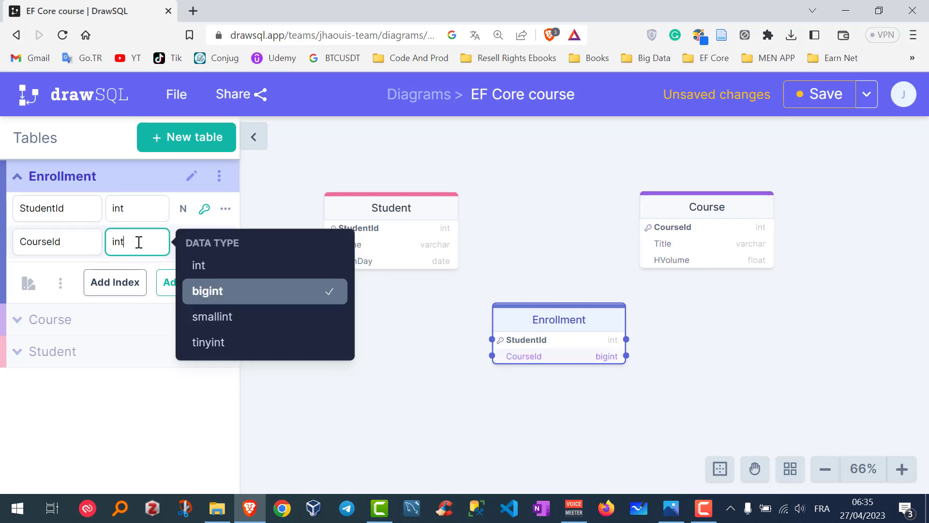
pyautogui.press('Return')
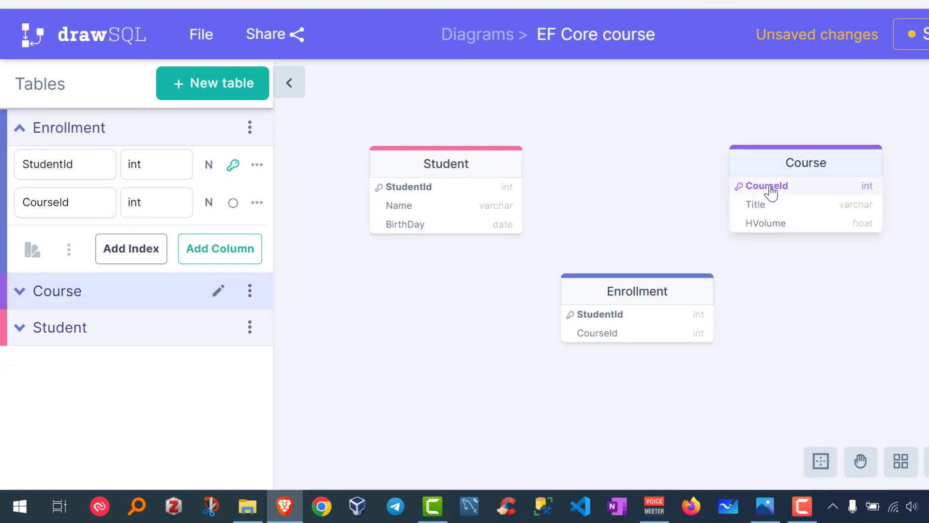
# - Mark CourseId as a primary key too, forming a composite key, and nudge Enrollment up-left
pyautogui.click(861, 192)
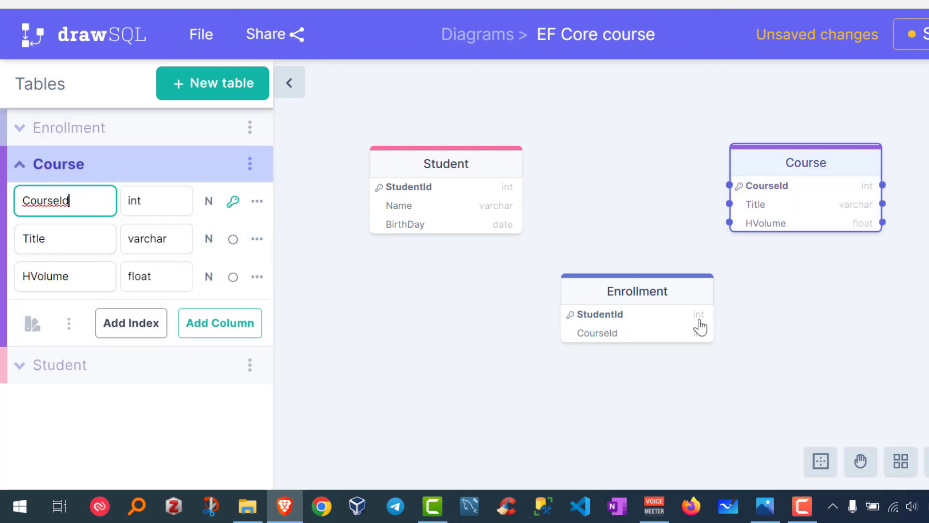
pyautogui.click(601, 334)
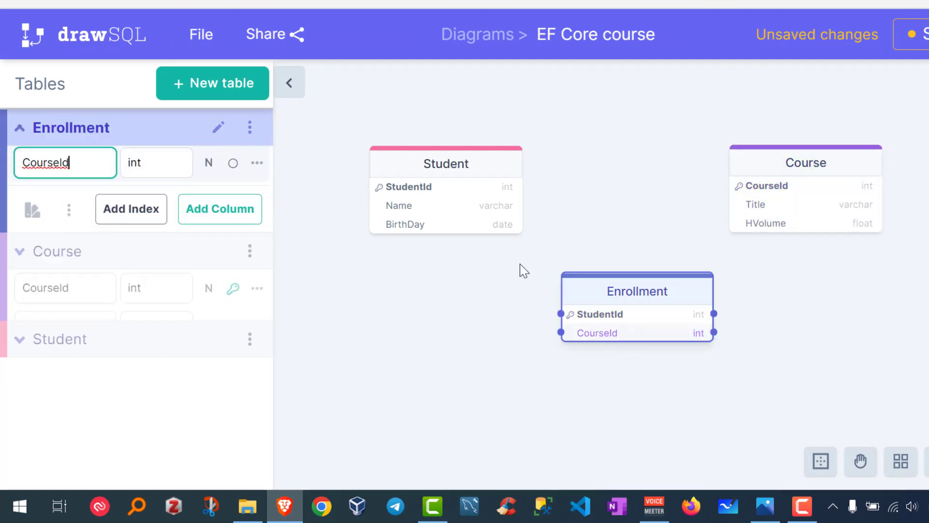
pyautogui.click(431, 196)
pyautogui.click(610, 320)
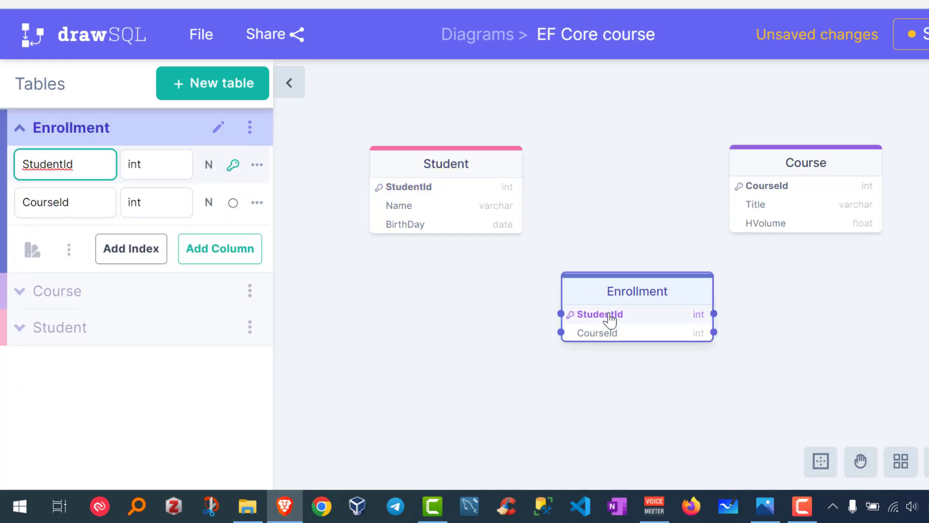
pyautogui.click(582, 172)
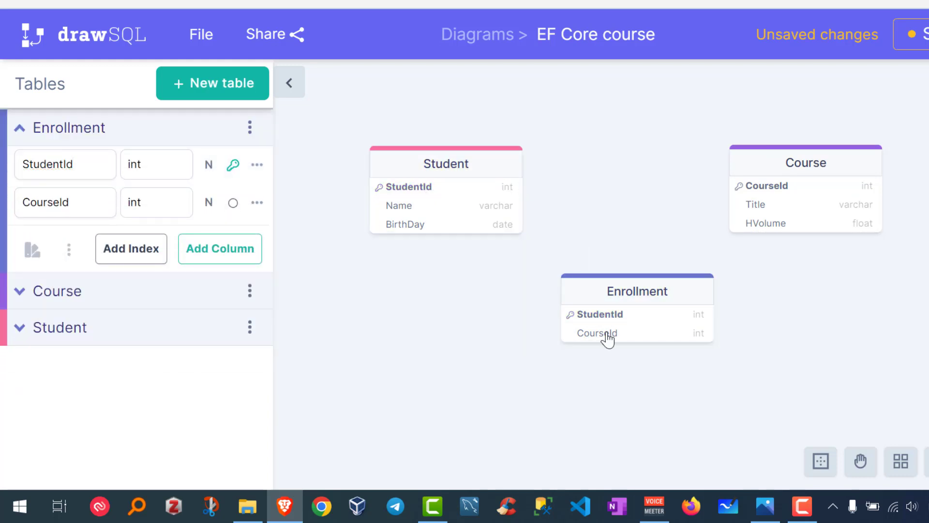
pyautogui.click(659, 292)
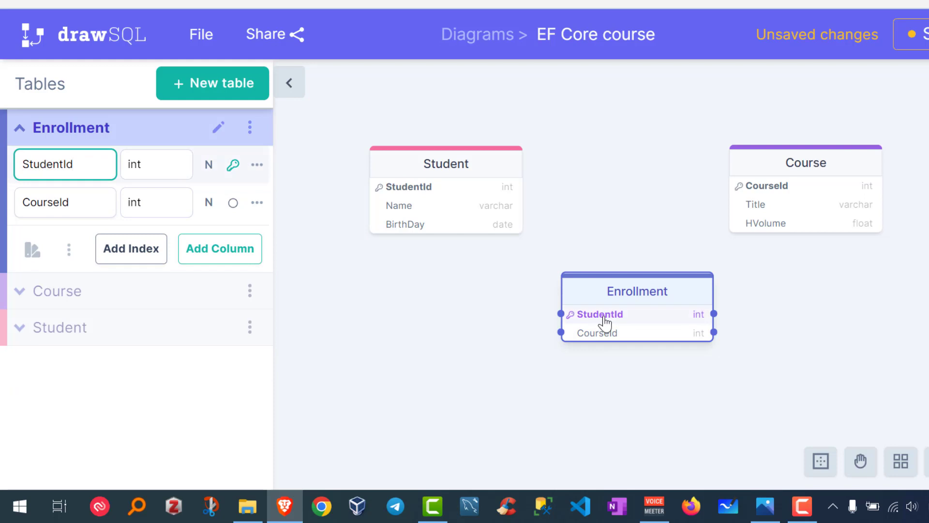
pyautogui.click(232, 204)
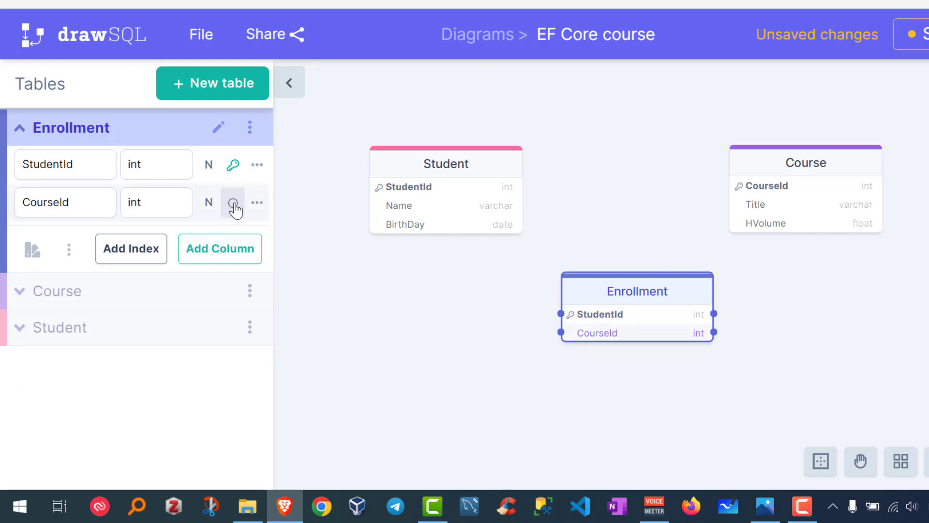
pyautogui.click(339, 237)
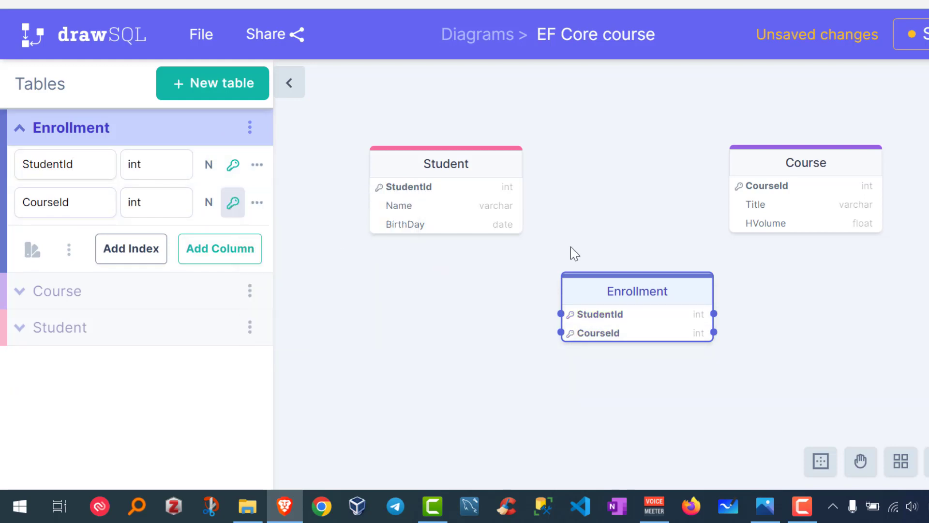
pyautogui.click(588, 262)
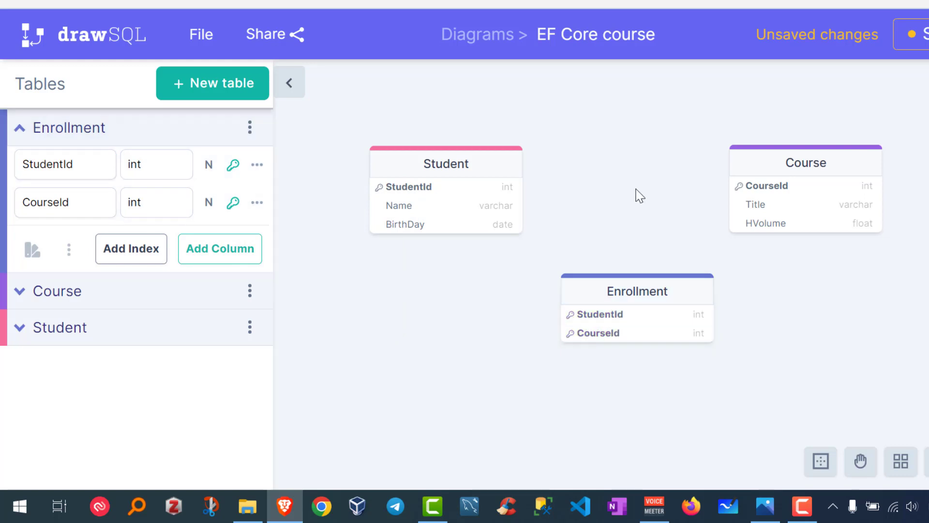
pyautogui.moveTo(629, 278); pyautogui.dragTo(615, 273)
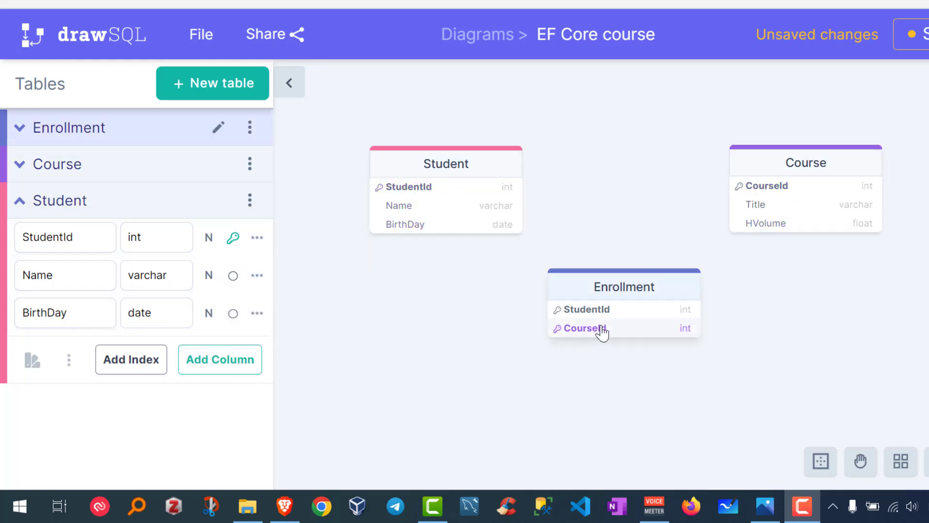
# - Add an EnrolDate column of type date to Enrollment
pyautogui.click(614, 287)
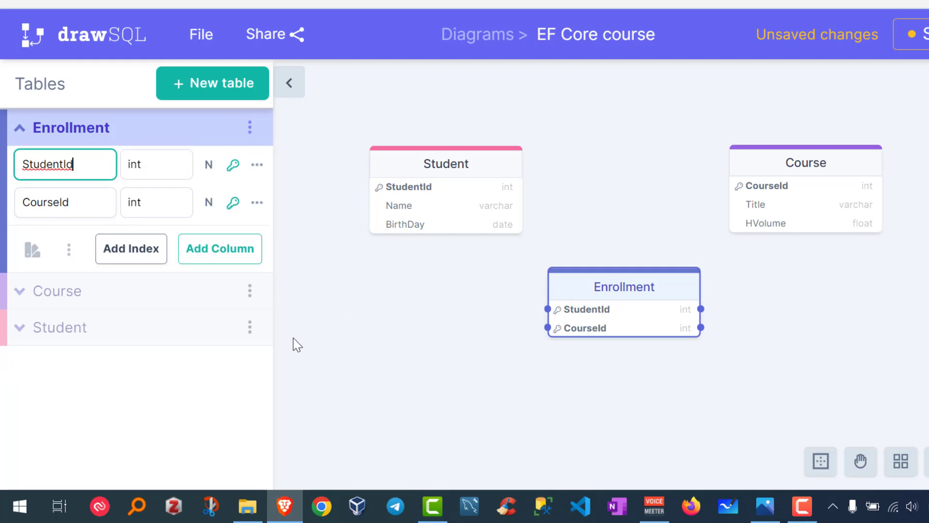
pyautogui.click(228, 252)
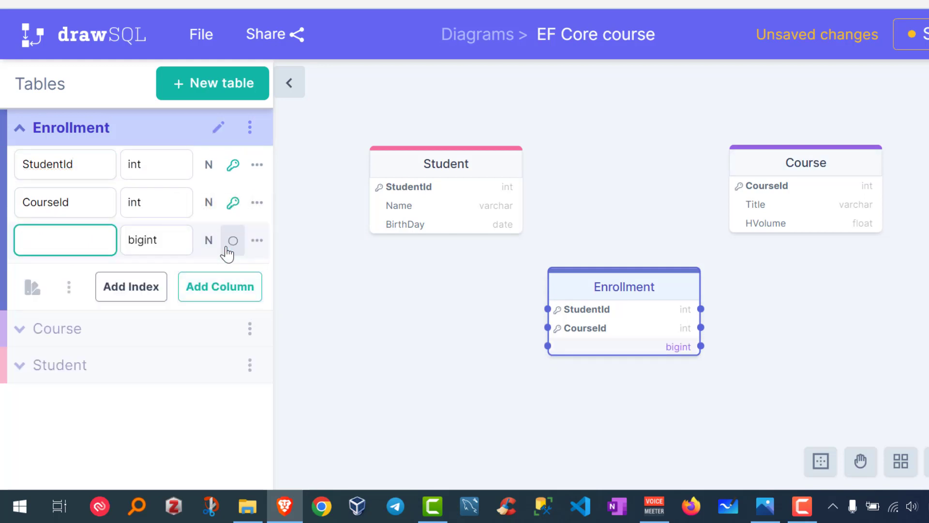
pyautogui.write('EnrolDate')
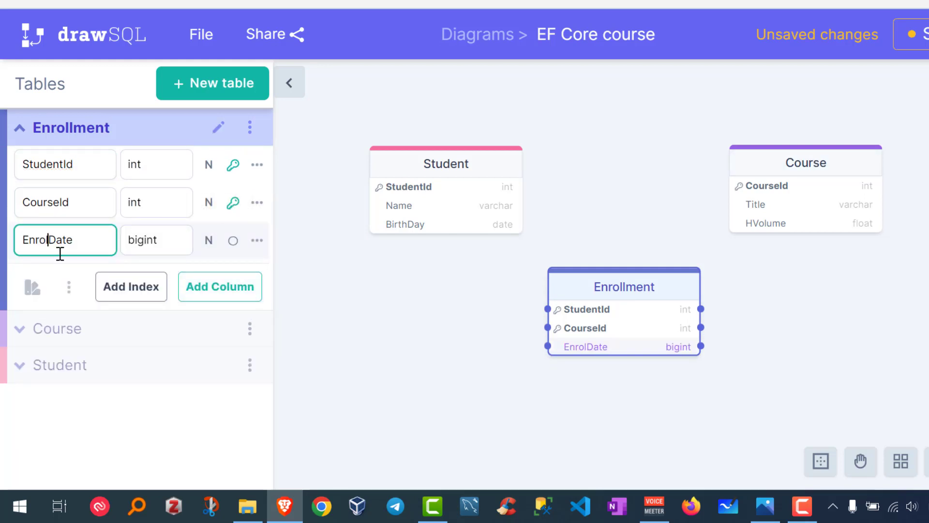
pyautogui.click(171, 243)
pyautogui.write('dat')
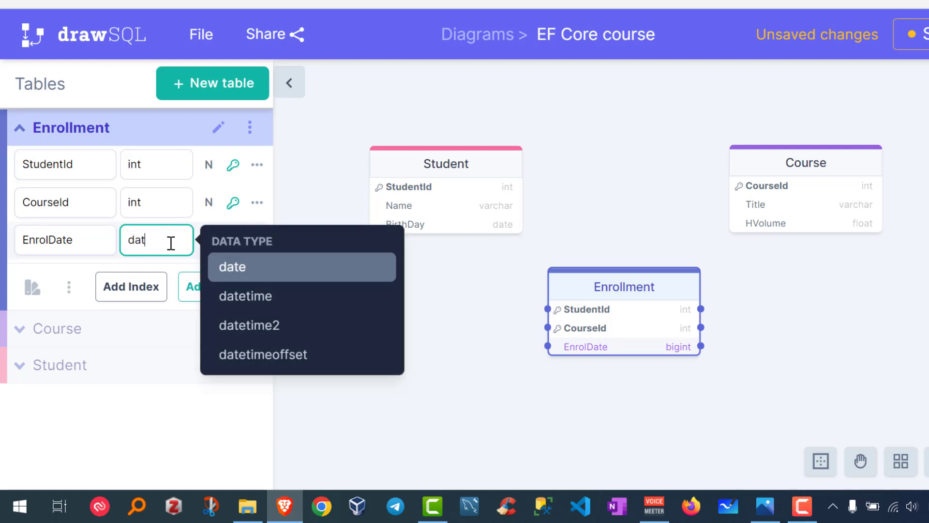
pyautogui.write('e')
pyautogui.click(261, 271)
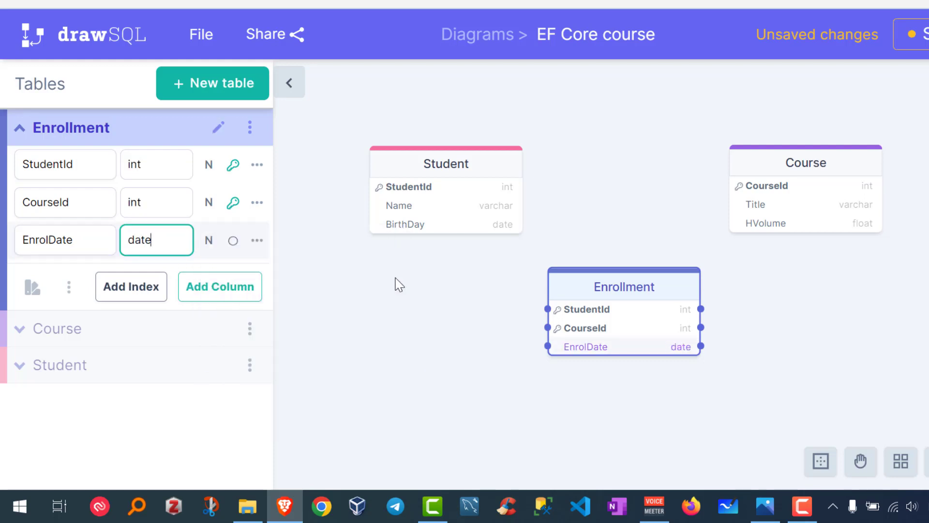
pyautogui.click(394, 284)
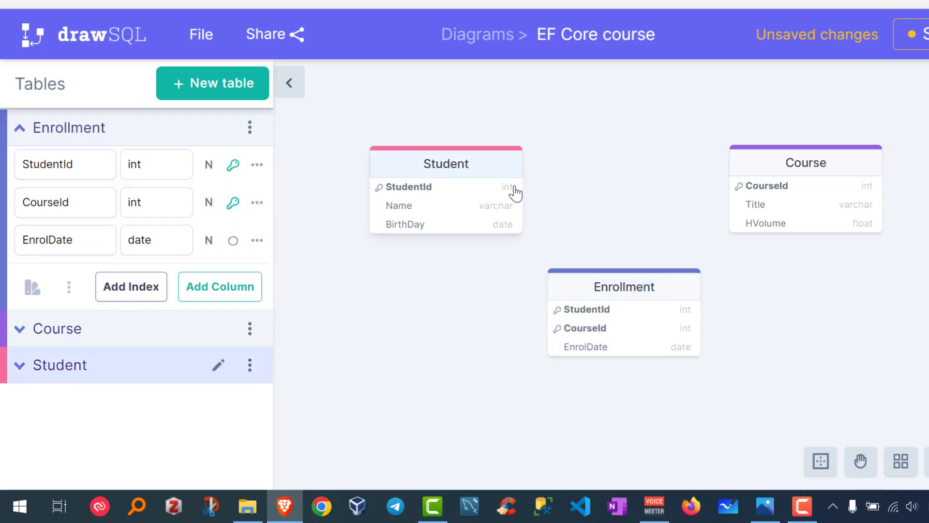
# - Move Course up-right and Student up-left, and collapse Enrollment's column list
pyautogui.moveTo(846, 154); pyautogui.dragTo(868, 135)
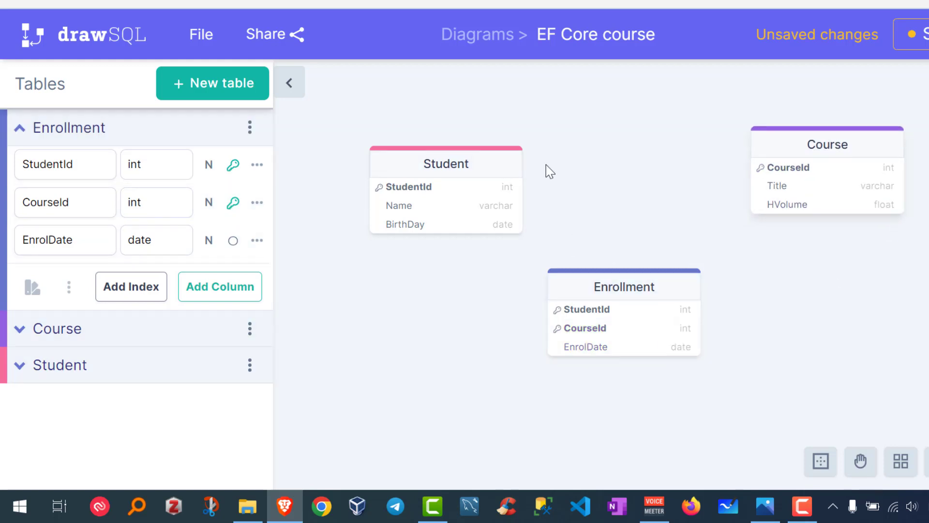
pyautogui.moveTo(452, 167)
pyautogui.mouseDown()
pyautogui.moveTo(424, 140)
pyautogui.moveTo(435, 142)
pyautogui.mouseUp()
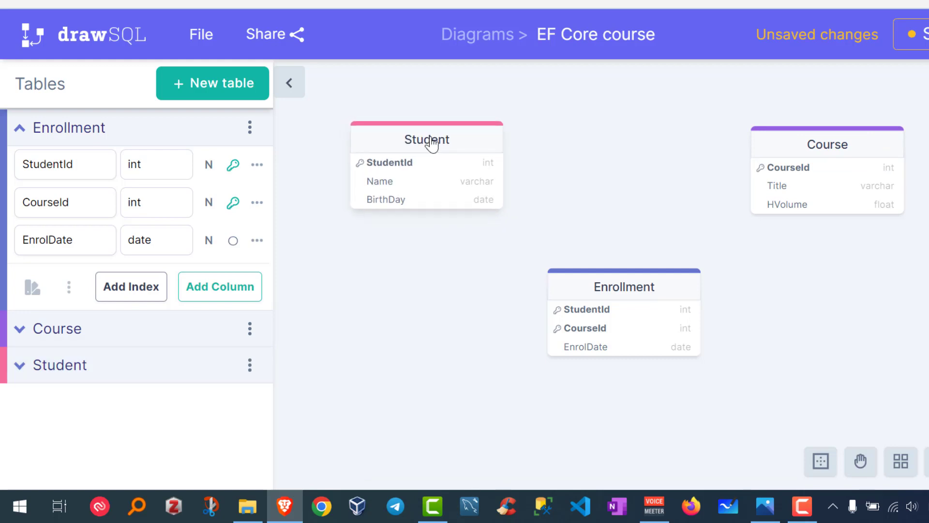
pyautogui.moveTo(814, 151); pyautogui.dragTo(815, 147)
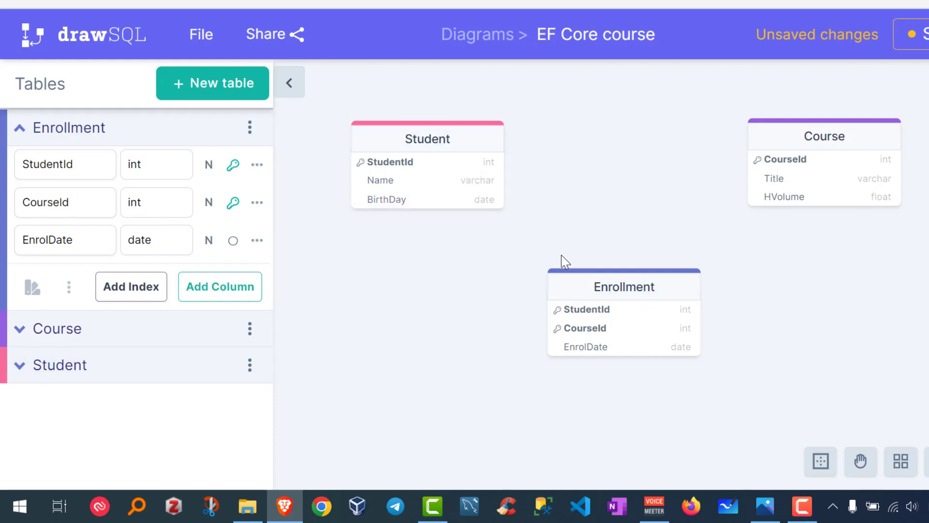
pyautogui.click(152, 137)
pyautogui.click(152, 137)
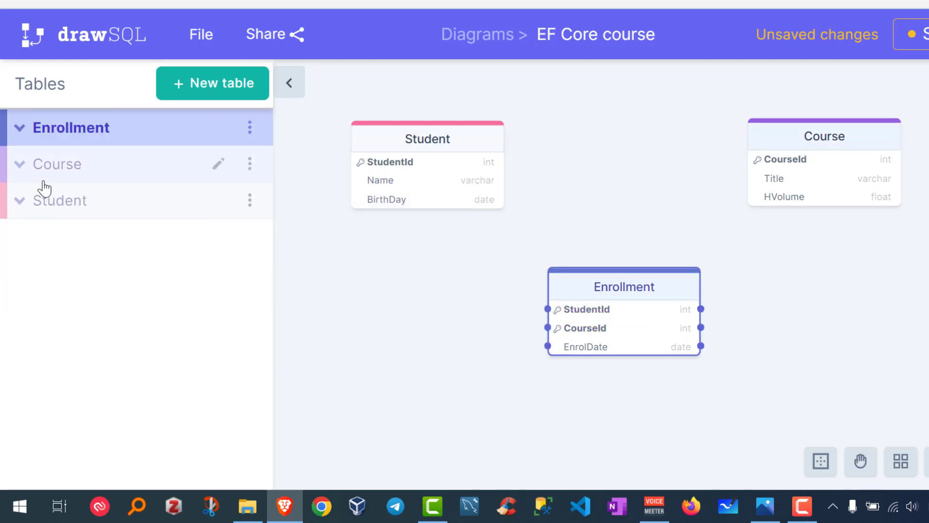
pyautogui.click(63, 205)
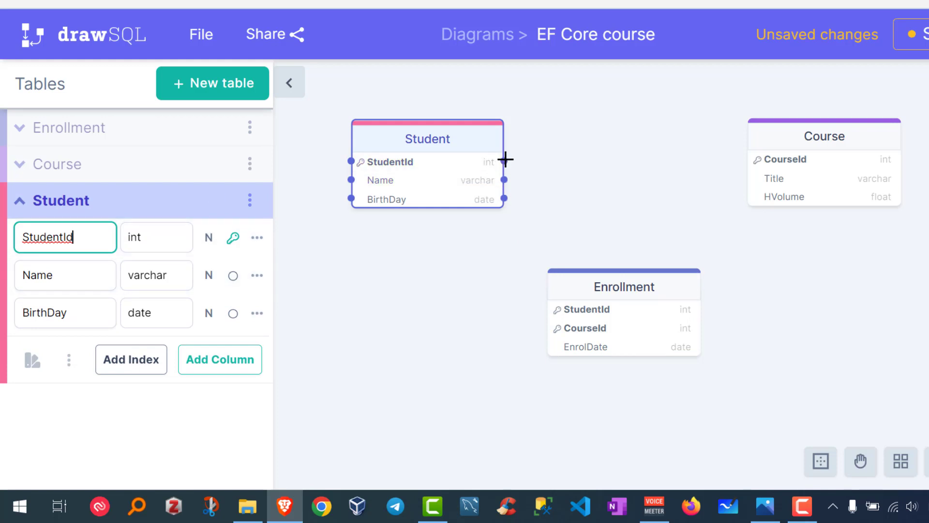
# - Link Student.StudentId to Enrollment.StudentId as a One-To-Many relationship
pyautogui.moveTo(506, 159); pyautogui.dragTo(554, 310)
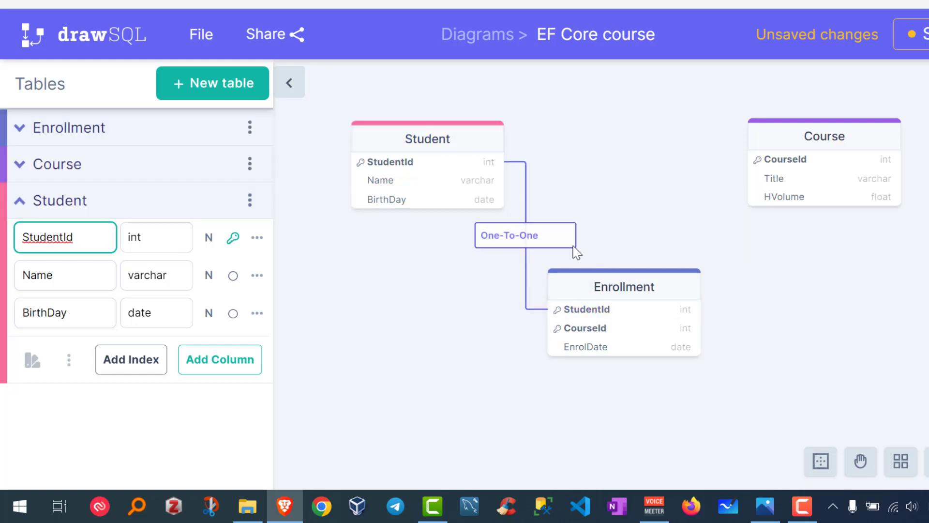
pyautogui.moveTo(618, 278); pyautogui.dragTo(667, 290)
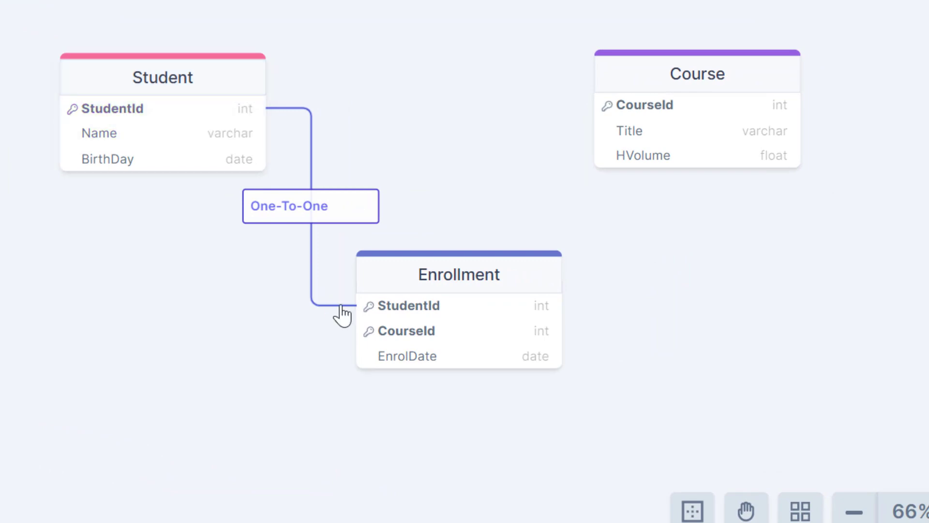
pyautogui.moveTo(525, 235)
pyautogui.click(362, 207)
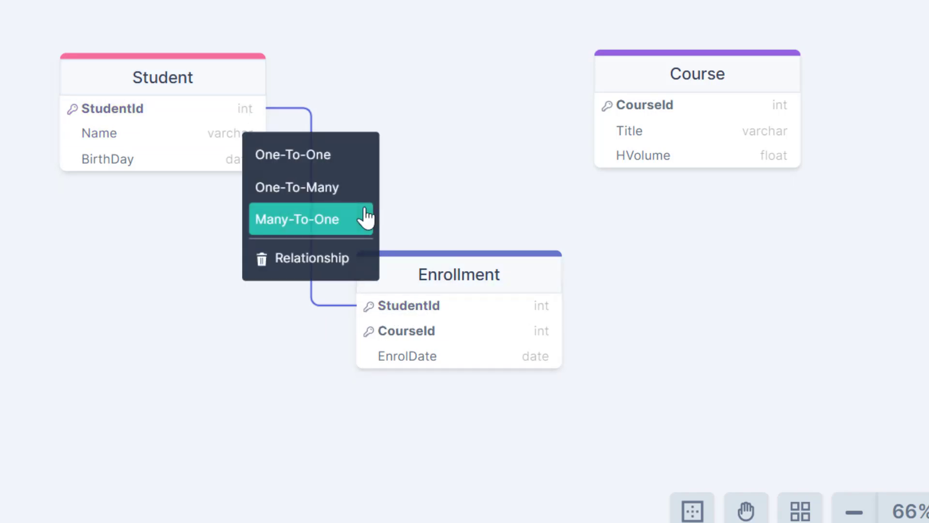
pyautogui.click(306, 196)
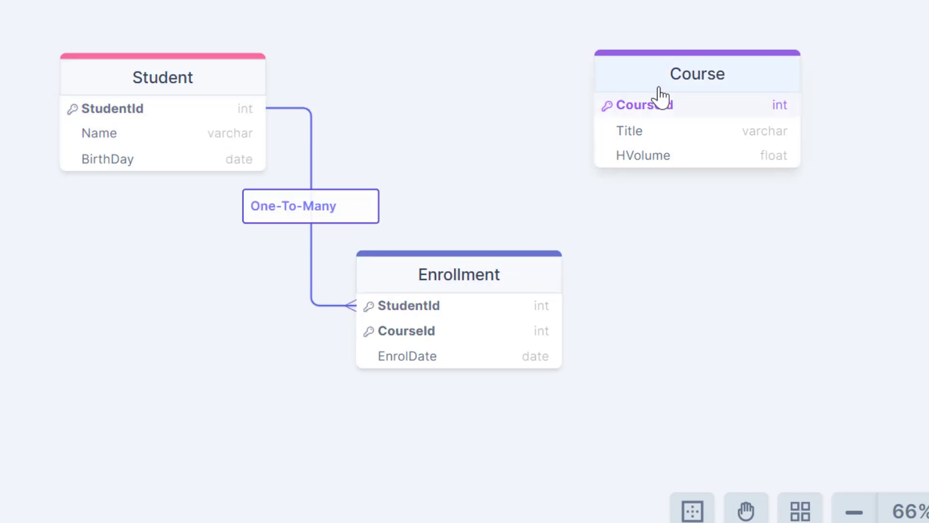
# - Move the Course table slightly right and up
pyautogui.moveTo(662, 74); pyautogui.dragTo(714, 66)
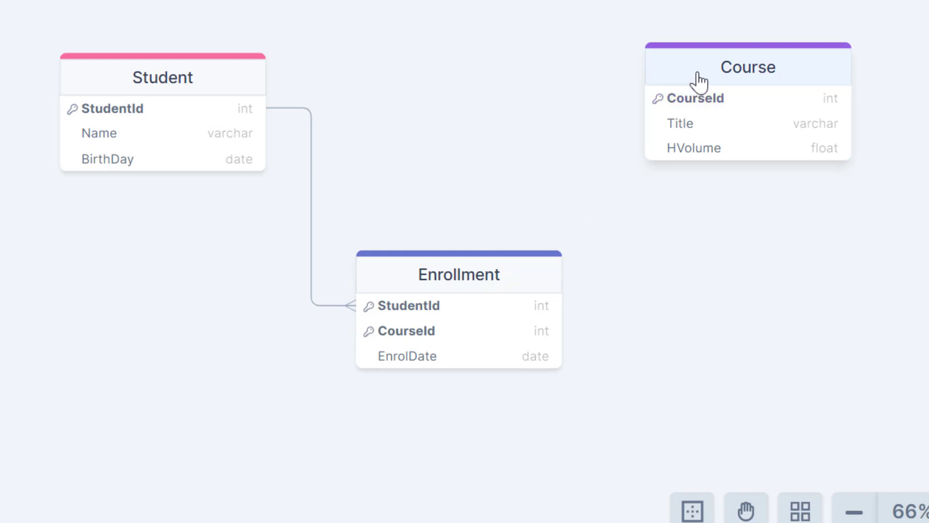
pyautogui.click(162, 78)
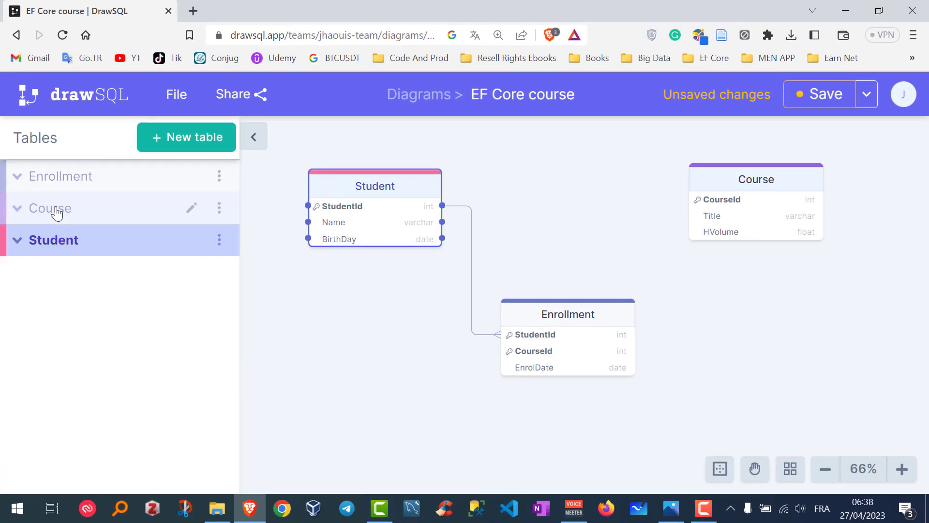
pyautogui.click(56, 212)
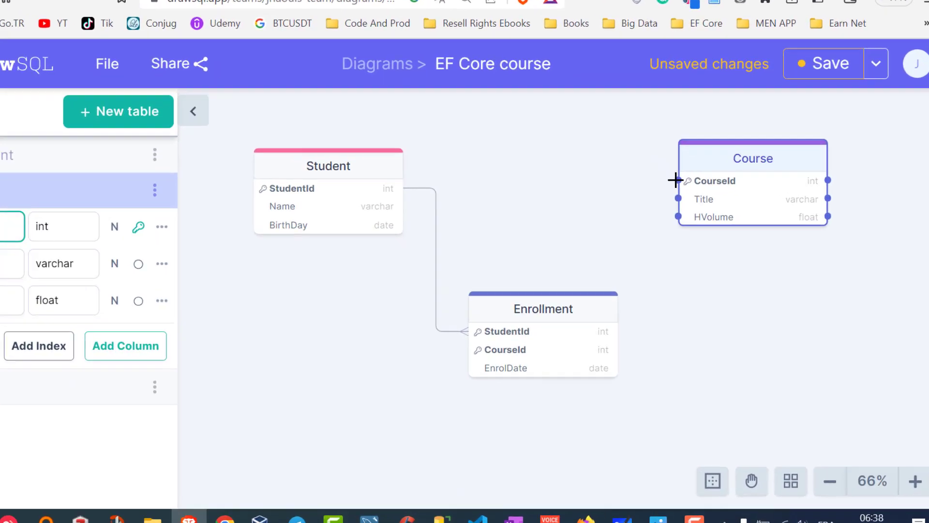
# - Connect Course.CourseId to Enrollment.CourseId as One-To-Many, then verify both link types
pyautogui.moveTo(686, 198); pyautogui.dragTo(633, 339)
pyautogui.moveTo(555, 327); pyautogui.dragTo(556, 348)
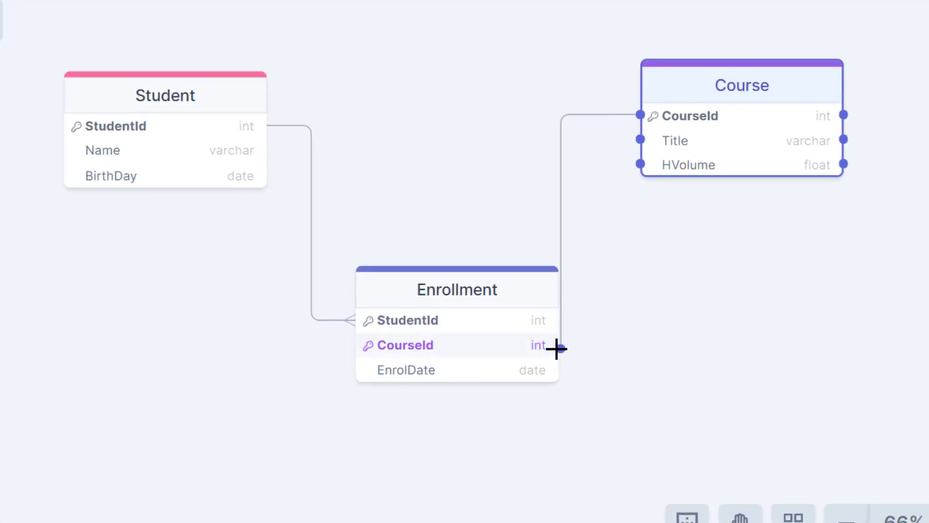
pyautogui.moveTo(556, 348); pyautogui.dragTo(556, 348)
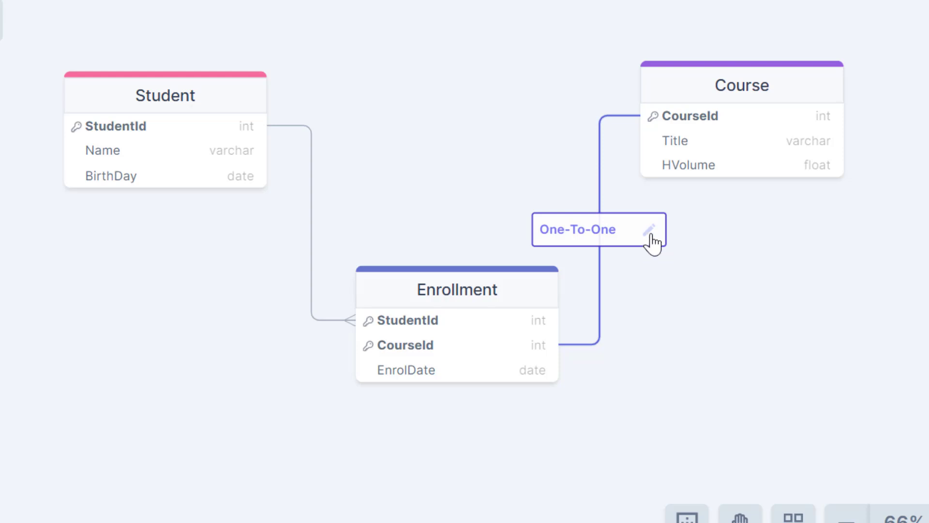
pyautogui.click(647, 231)
pyautogui.click(598, 214)
pyautogui.click(311, 201)
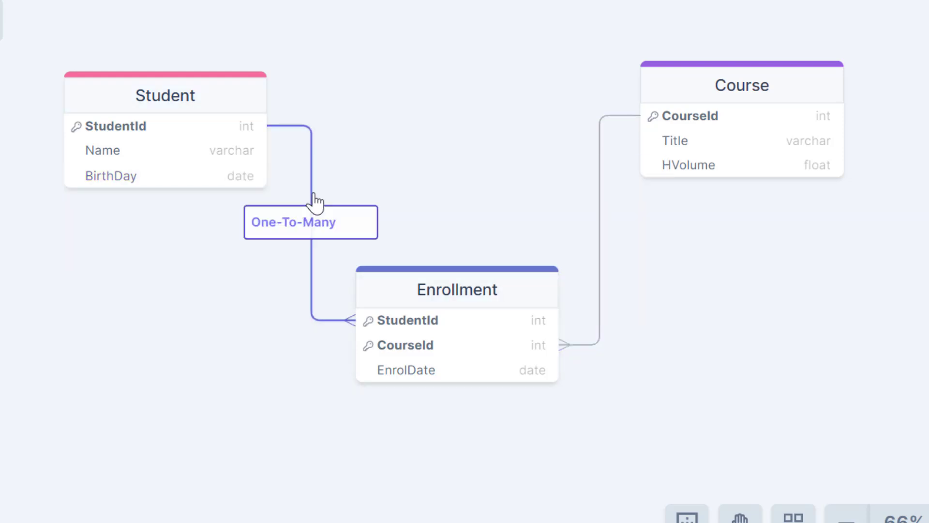
pyautogui.click(601, 193)
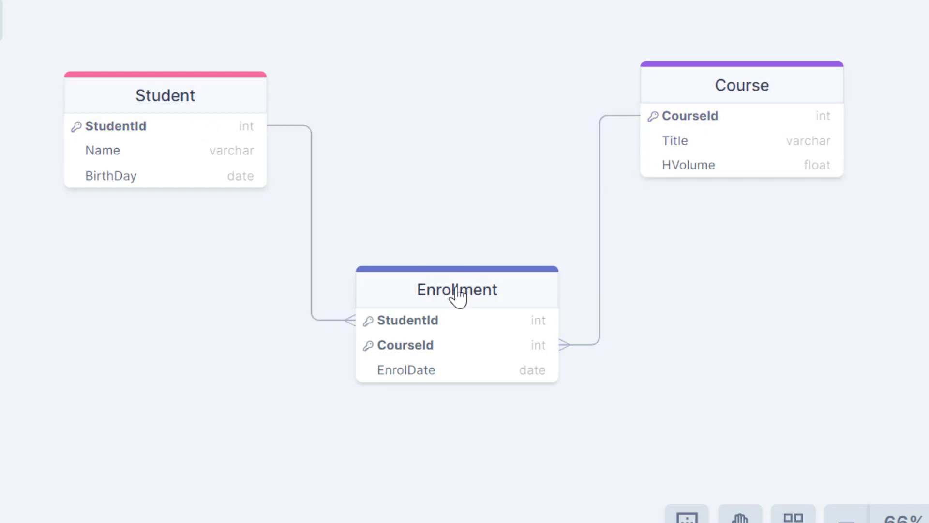
# - Nudge Enrollment slightly upward between Student and Course, checking the Student–Enrollment link
pyautogui.moveTo(428, 290); pyautogui.dragTo(420, 286)
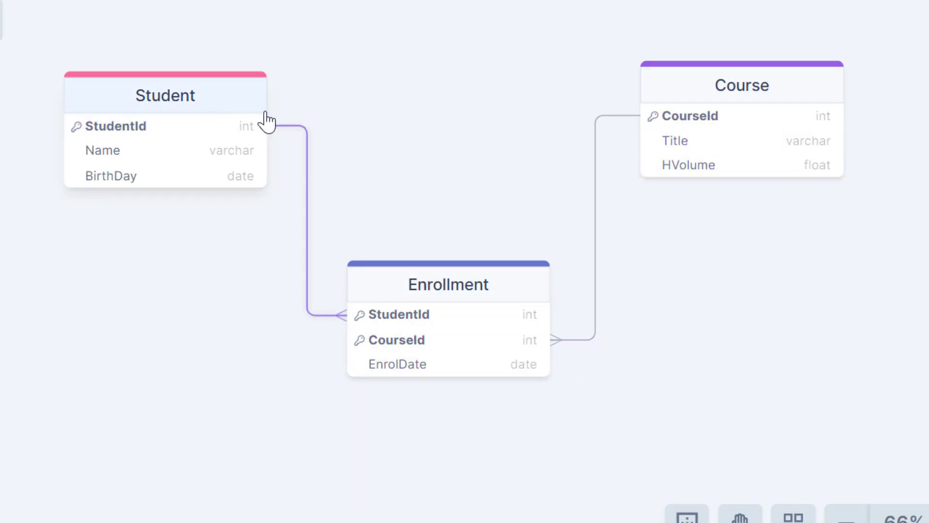
pyautogui.click(306, 215)
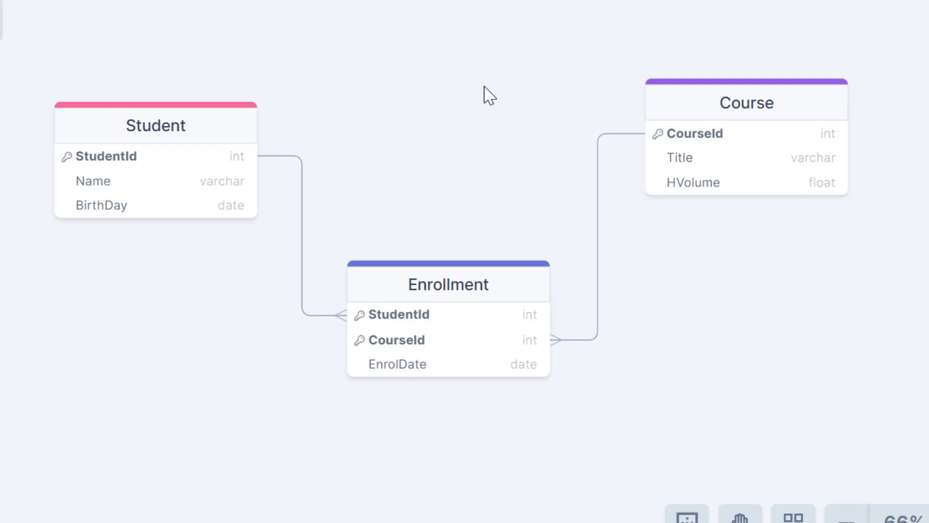
pyautogui.moveTo(432, 295); pyautogui.dragTo(442, 272)
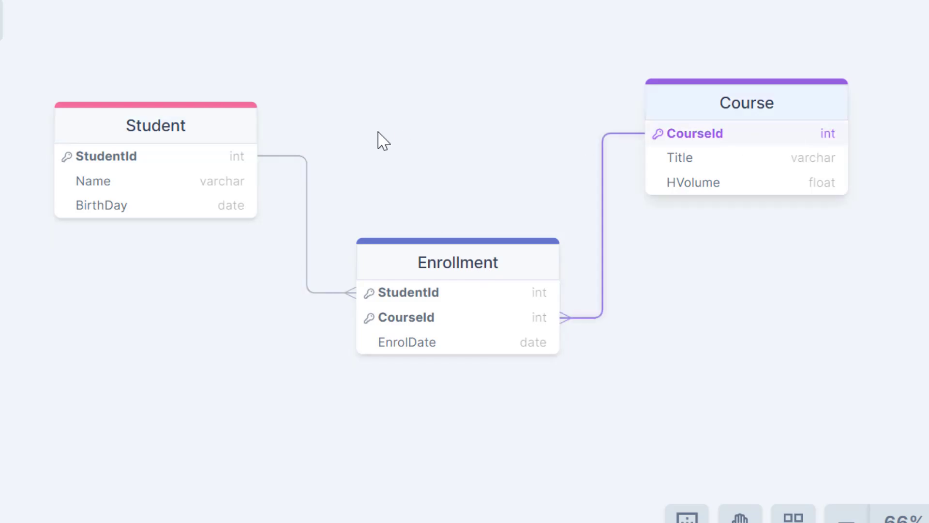
pyautogui.moveTo(472, 264); pyautogui.dragTo(462, 268)
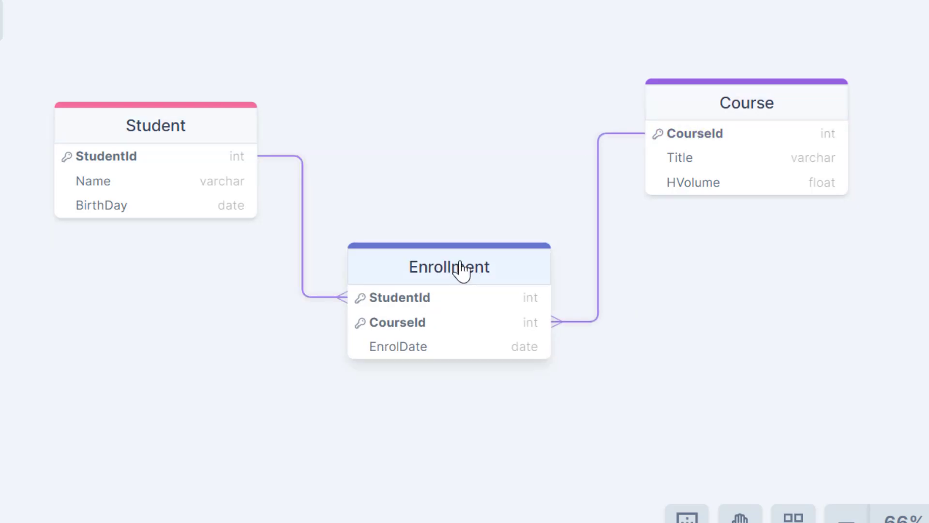